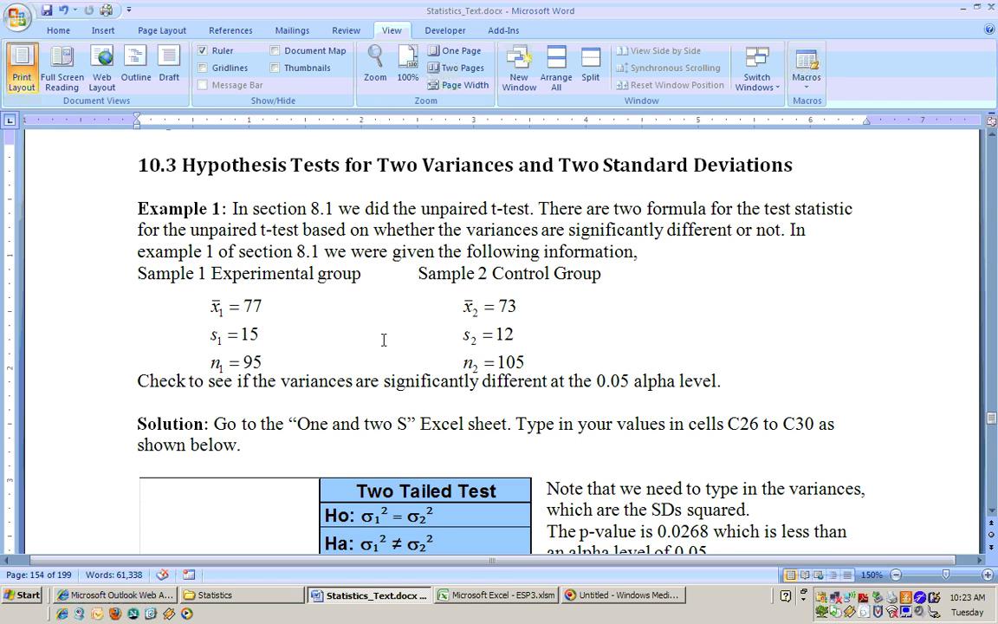
# Step: Switch to the ESP3 workbook in Excel and examine the alpha level and N1 of the two-tailed test for two variances
pyautogui.click(472, 600)
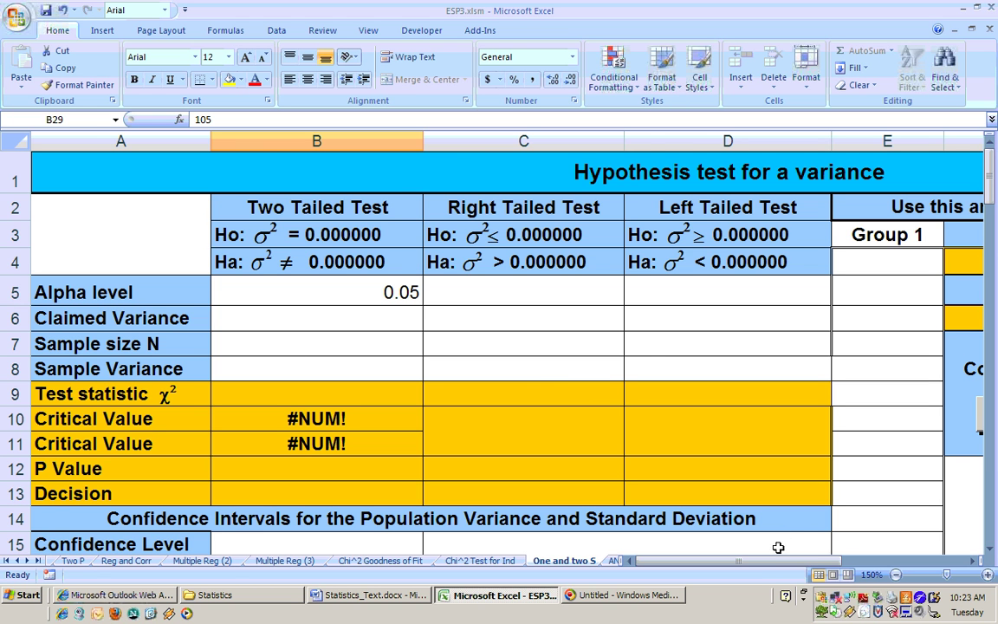
pyautogui.moveTo(773, 562); pyautogui.dragTo(804, 561)
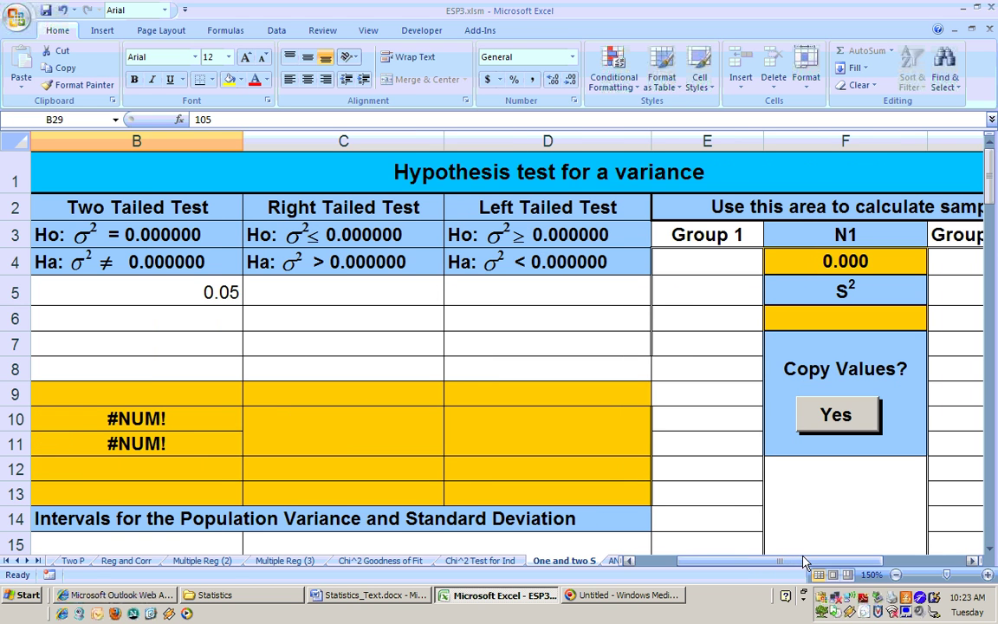
pyautogui.click(977, 561)
pyautogui.moveTo(815, 561); pyautogui.dragTo(694, 568)
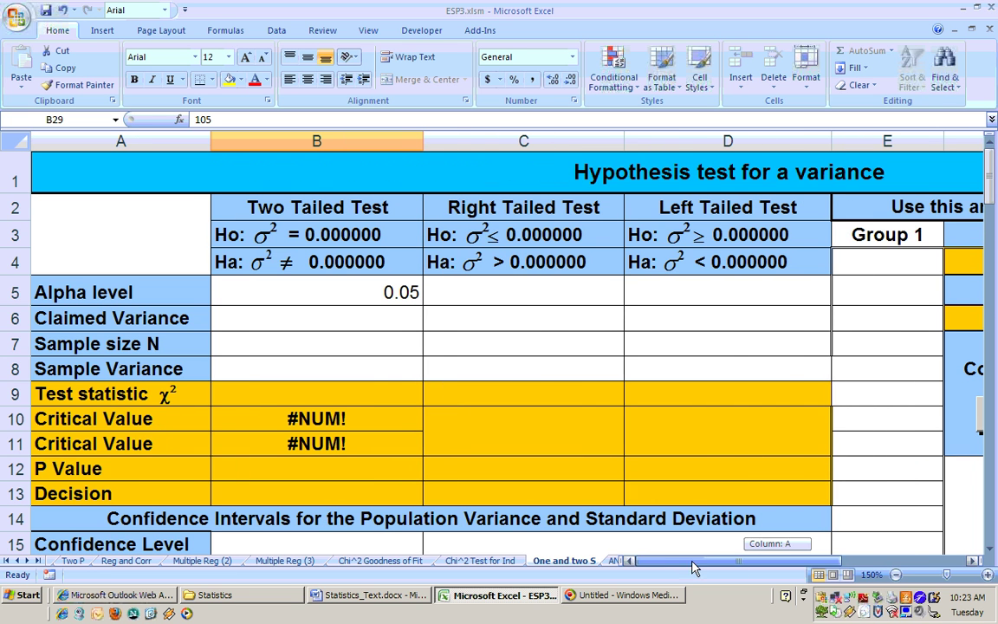
pyautogui.click(990, 550)
pyautogui.click(990, 549)
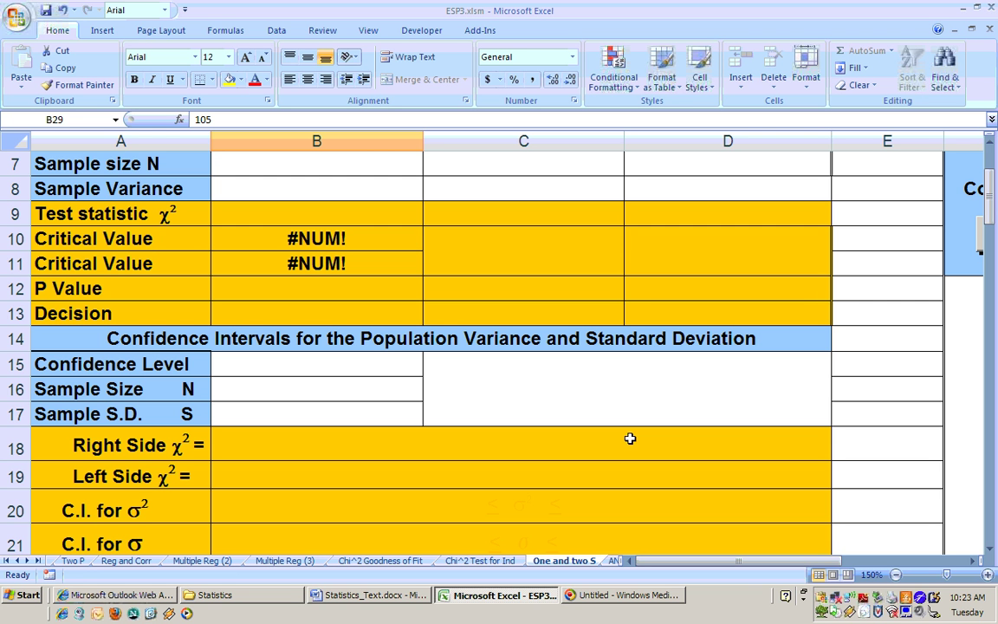
pyautogui.click(990, 549)
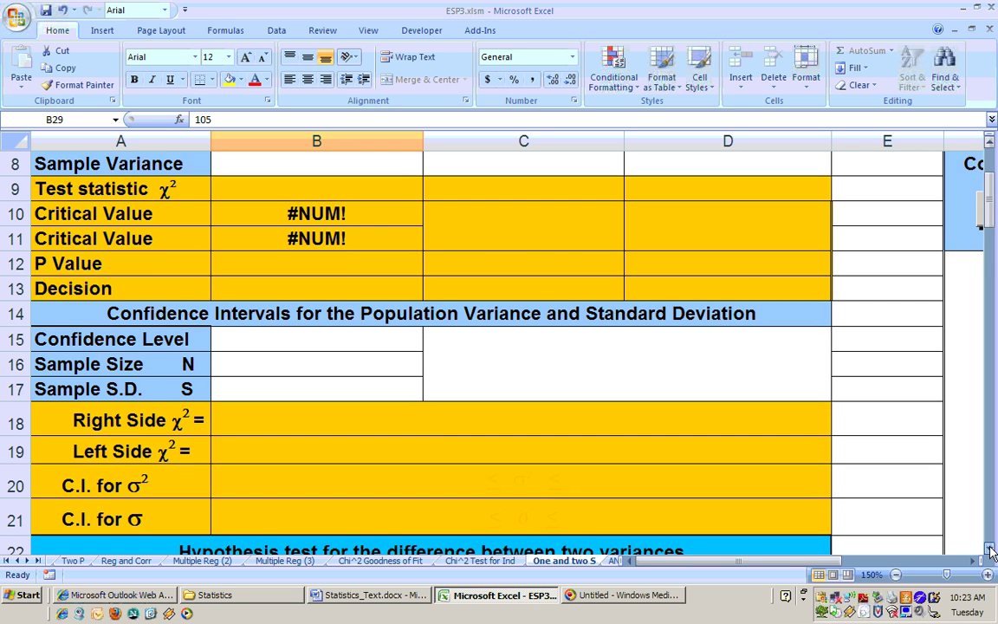
pyautogui.click(990, 550)
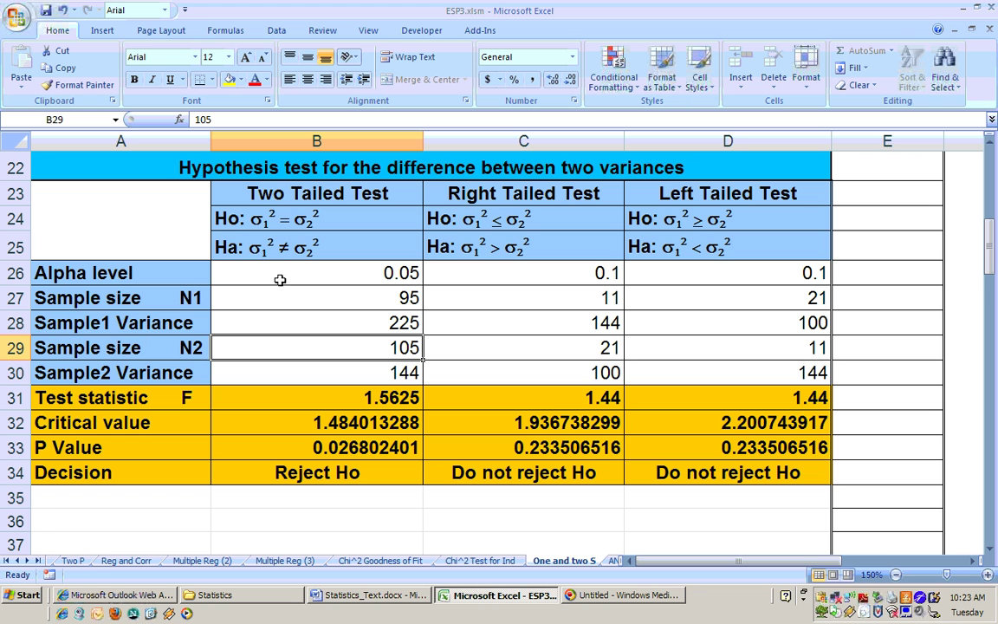
pyautogui.click(356, 274)
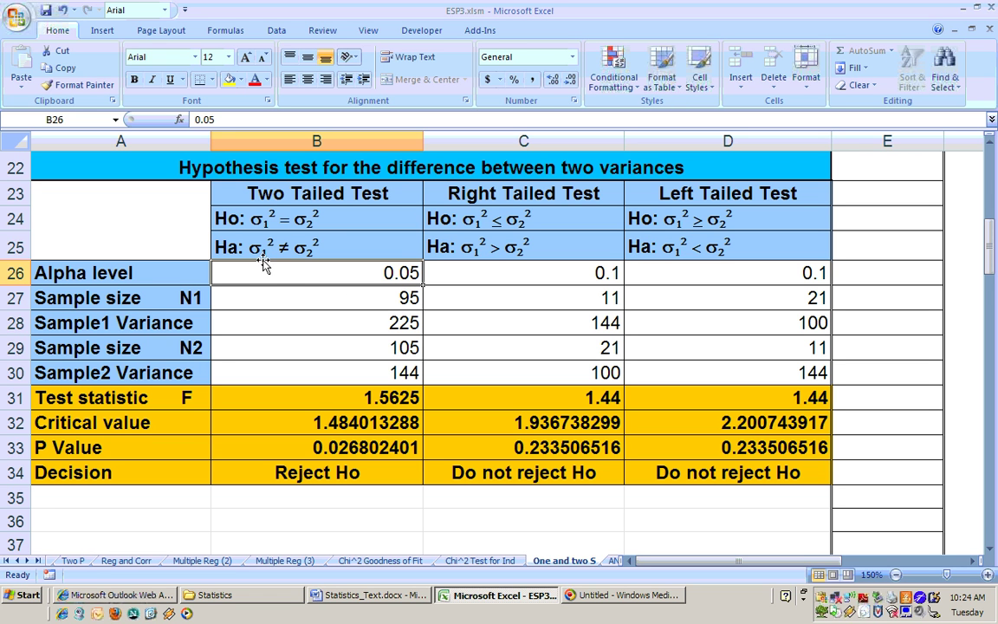
pyautogui.click(278, 301)
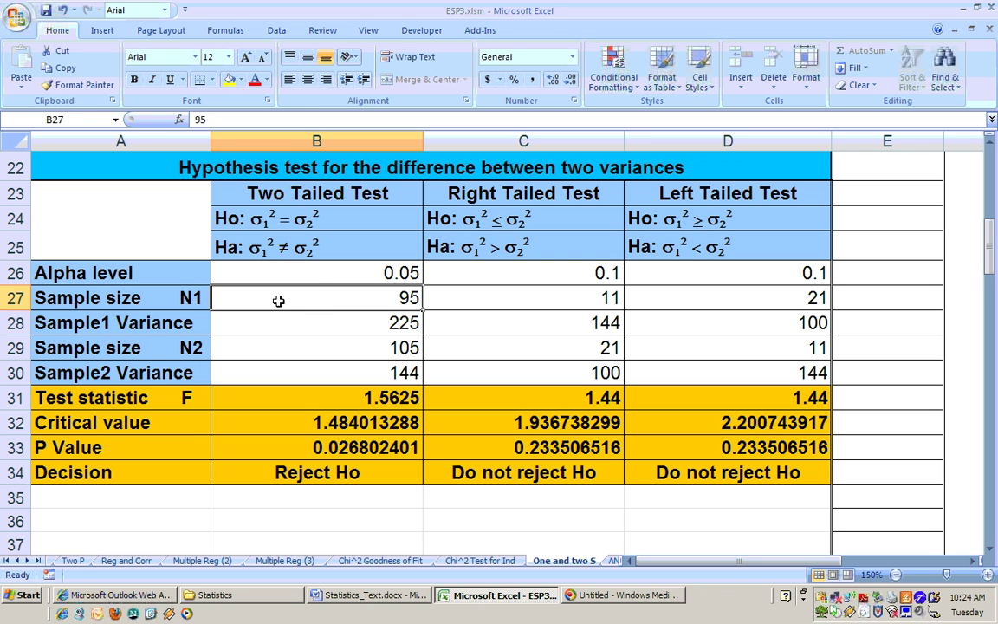
# Step: Check Sample 1's standard deviation in the Word text and enter =15^2 as the two-tailed test's Sample1 Variance in Excel cell B28
pyautogui.click(342, 327)
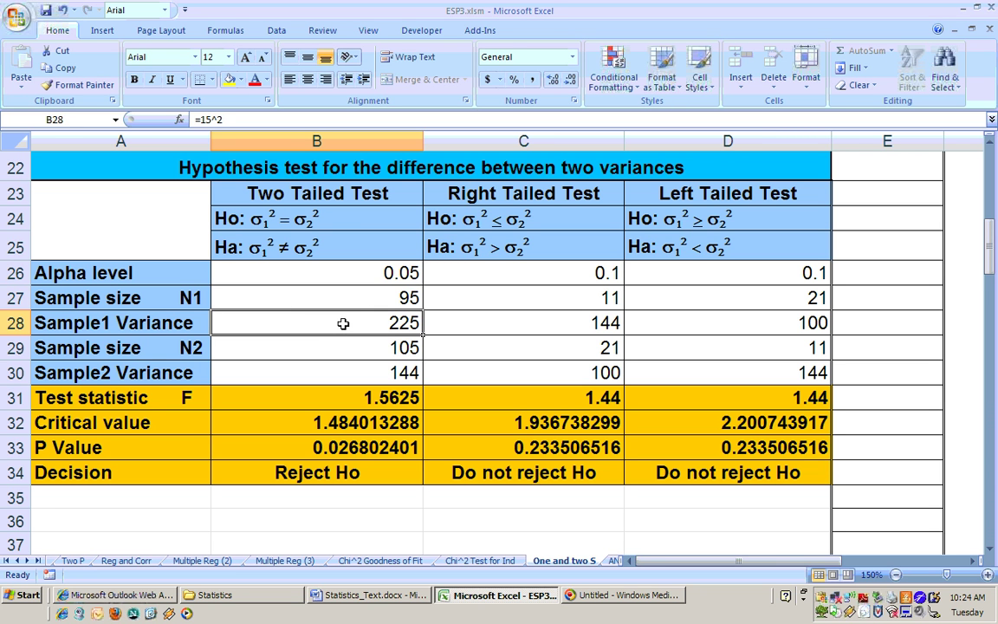
pyautogui.click(374, 600)
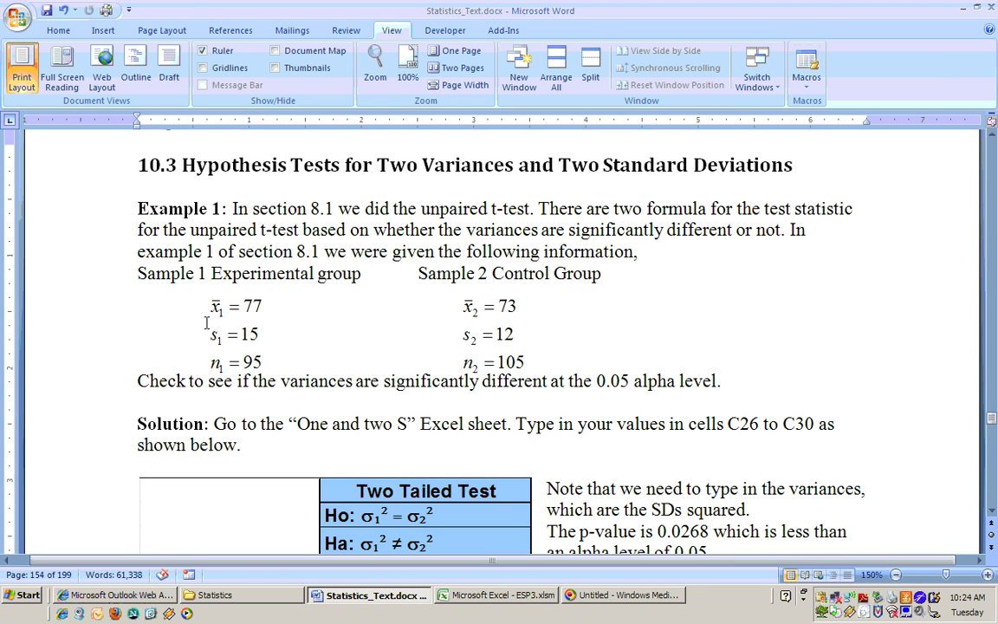
pyautogui.click(481, 598)
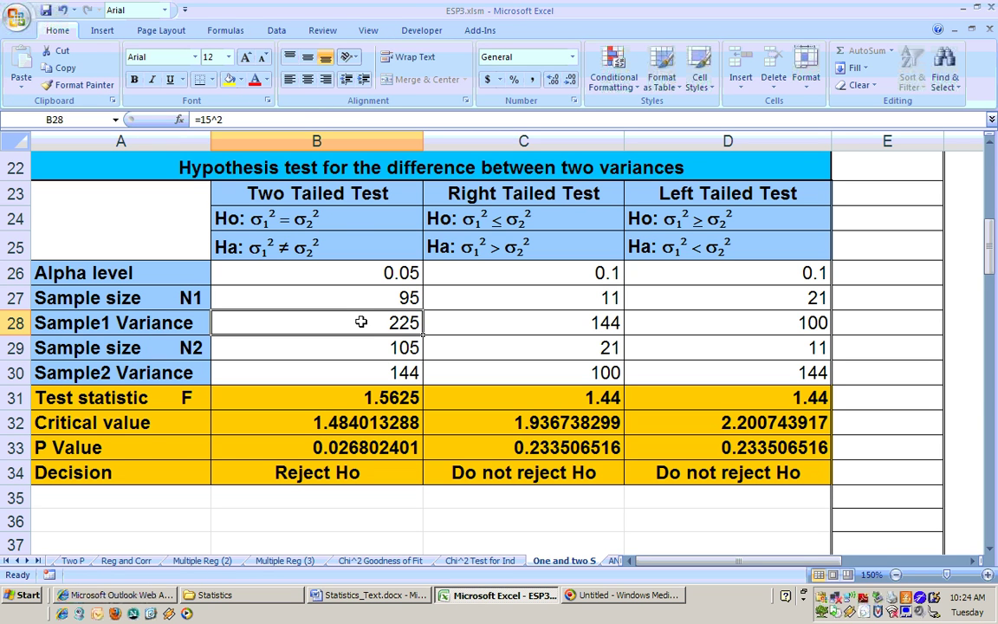
pyautogui.write('=')
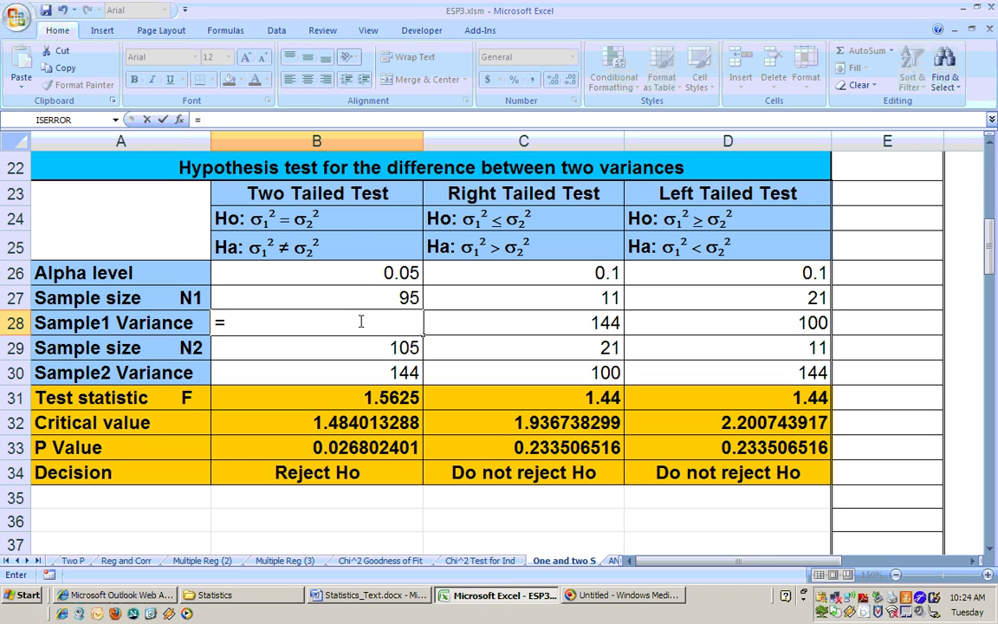
pyautogui.write('15^2')
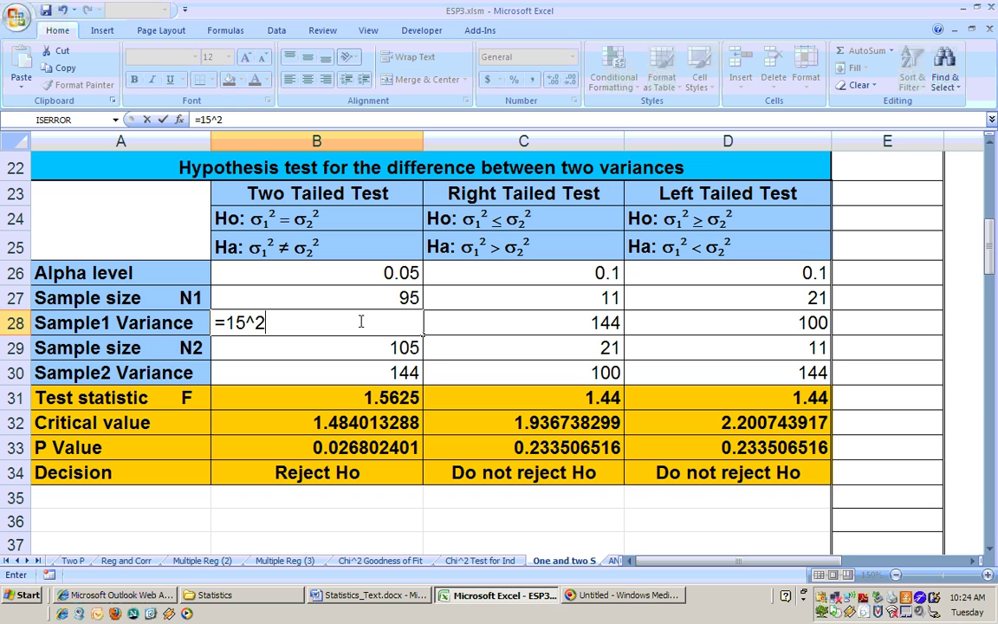
pyautogui.press('Return')
pyautogui.click(360, 322)
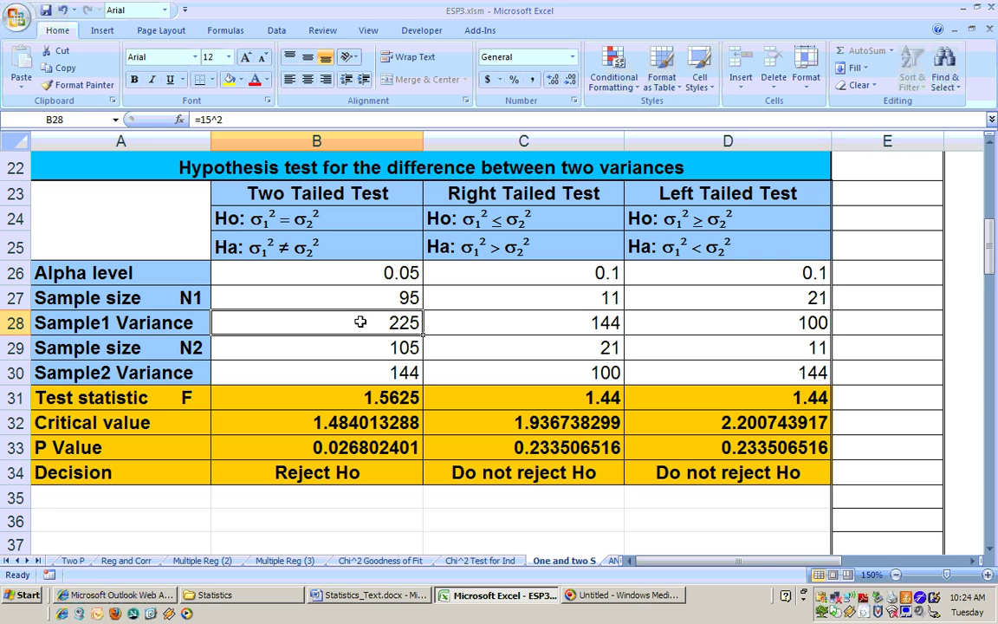
# Step: Check the two-tailed test's N2 and Sample2 Variance against Example 1 in Word, and inspect the F test statistic formula in Excel
pyautogui.click(356, 347)
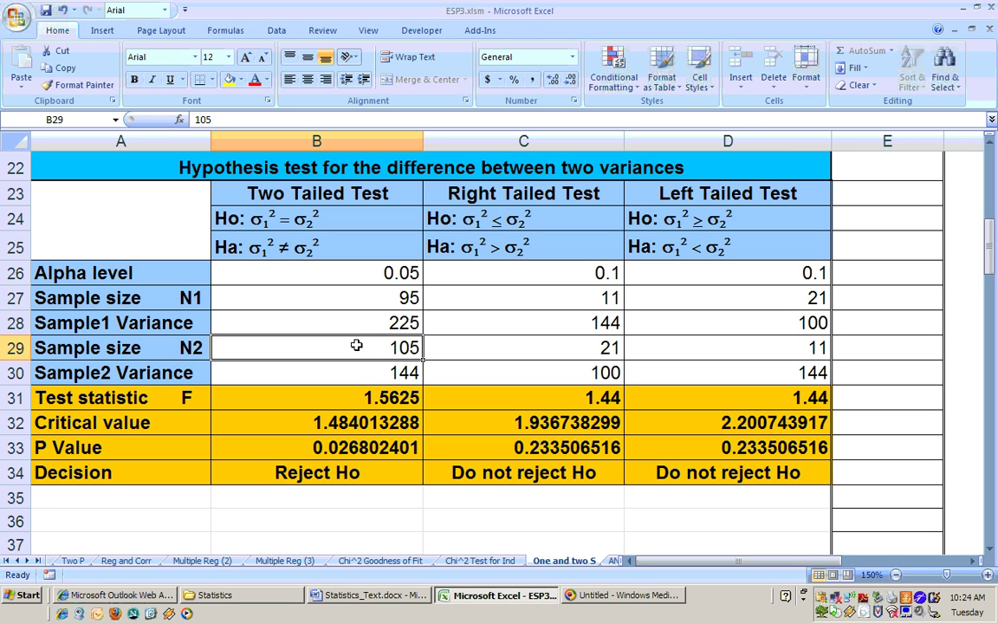
pyautogui.click(343, 598)
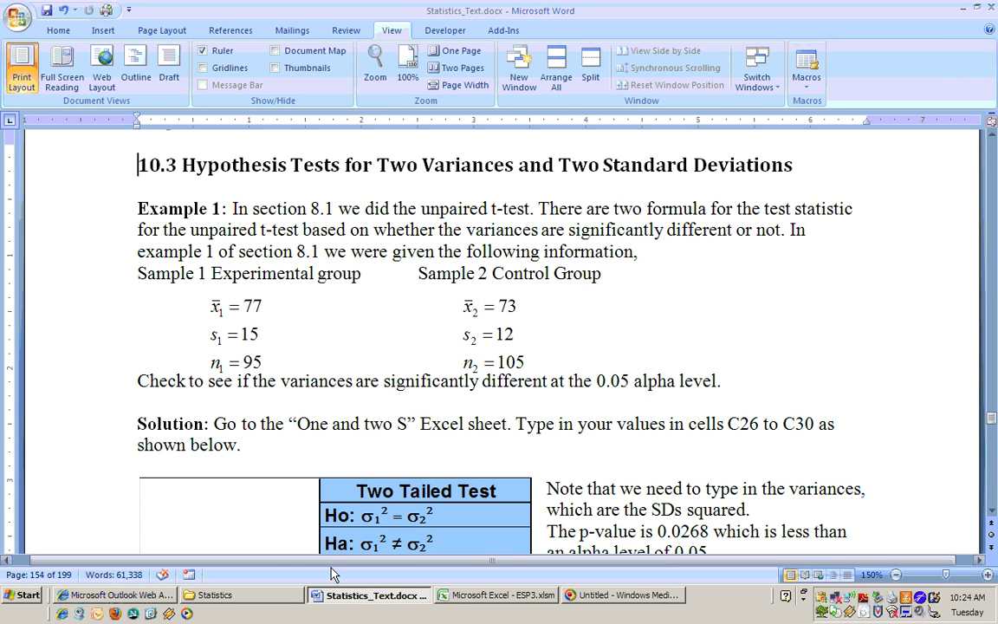
pyautogui.click(474, 594)
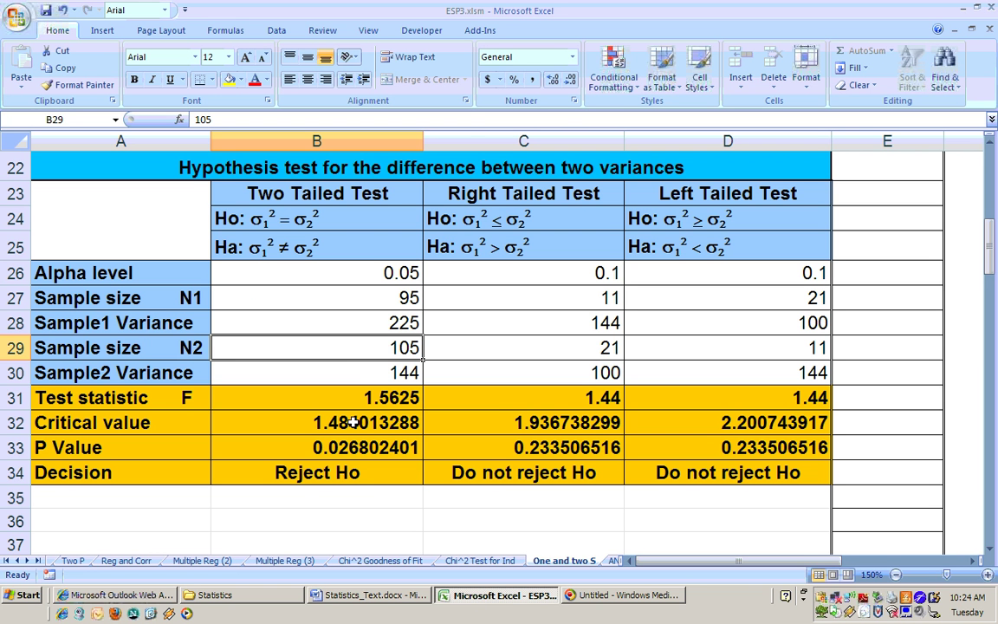
pyautogui.click(359, 376)
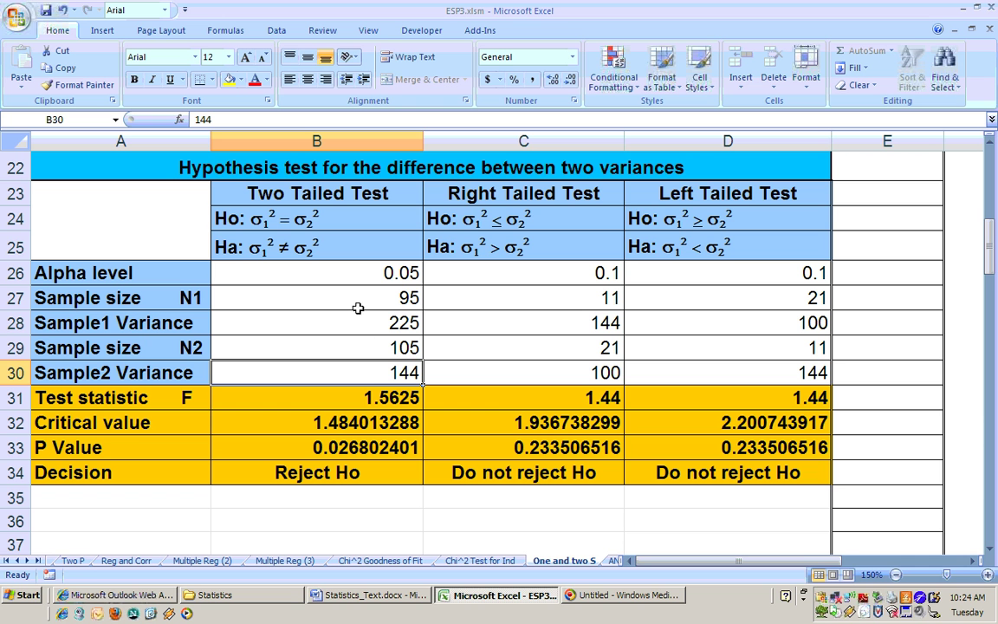
pyautogui.click(330, 395)
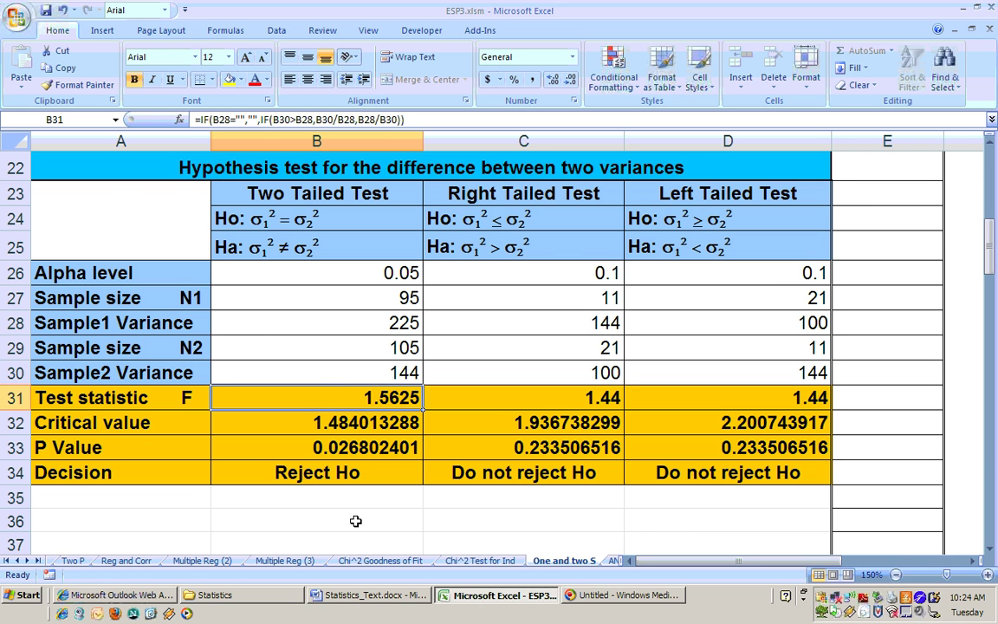
# Step: Switch to the Statistics_Text document in Word and read Example 1's results, its manual F calculation and the F table
pyautogui.click(369, 595)
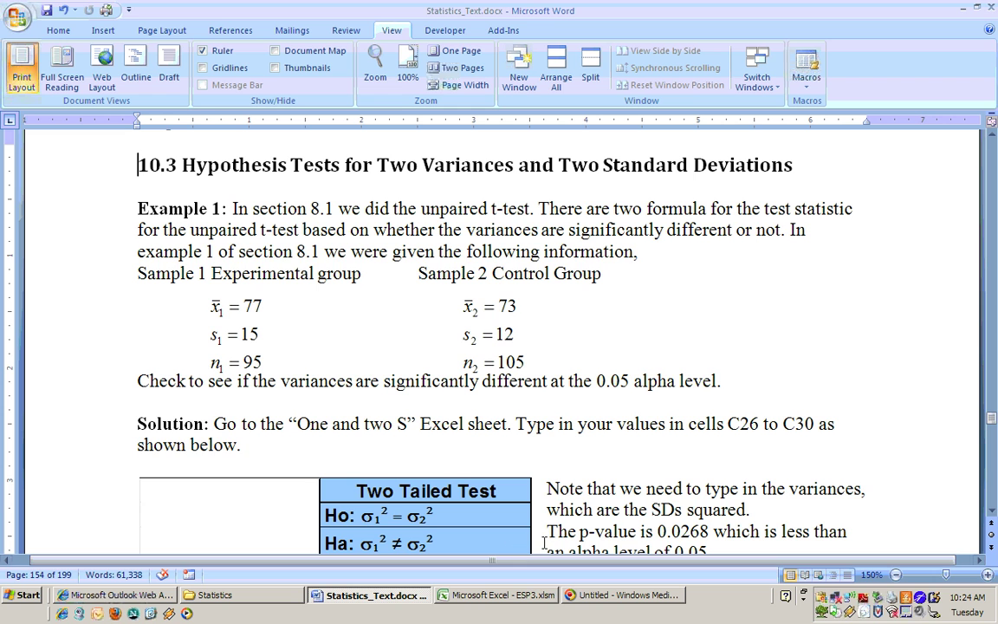
pyautogui.click(992, 513)
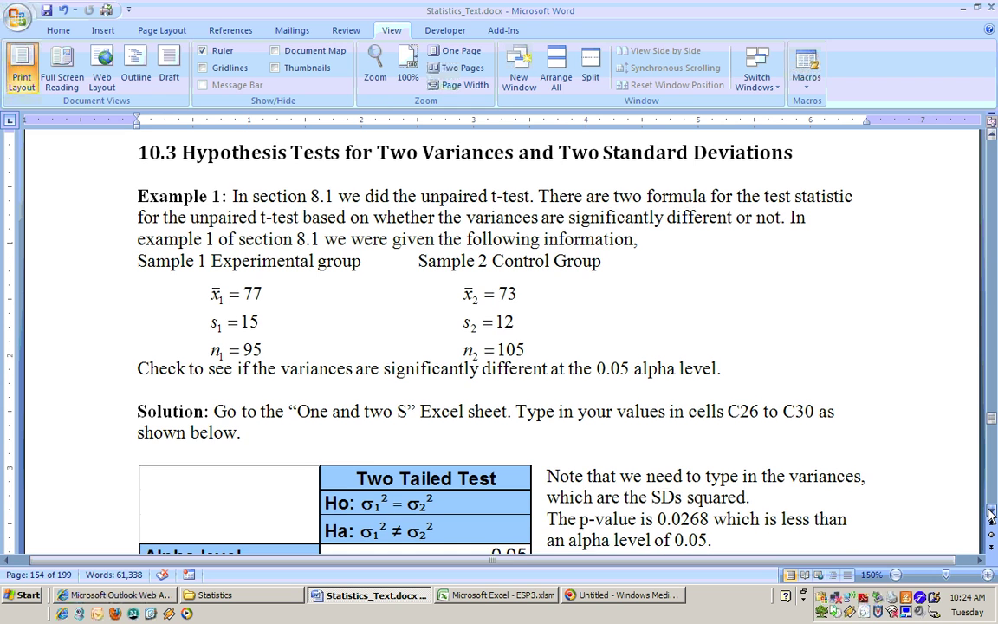
pyautogui.scroll(-8, 992, 514)
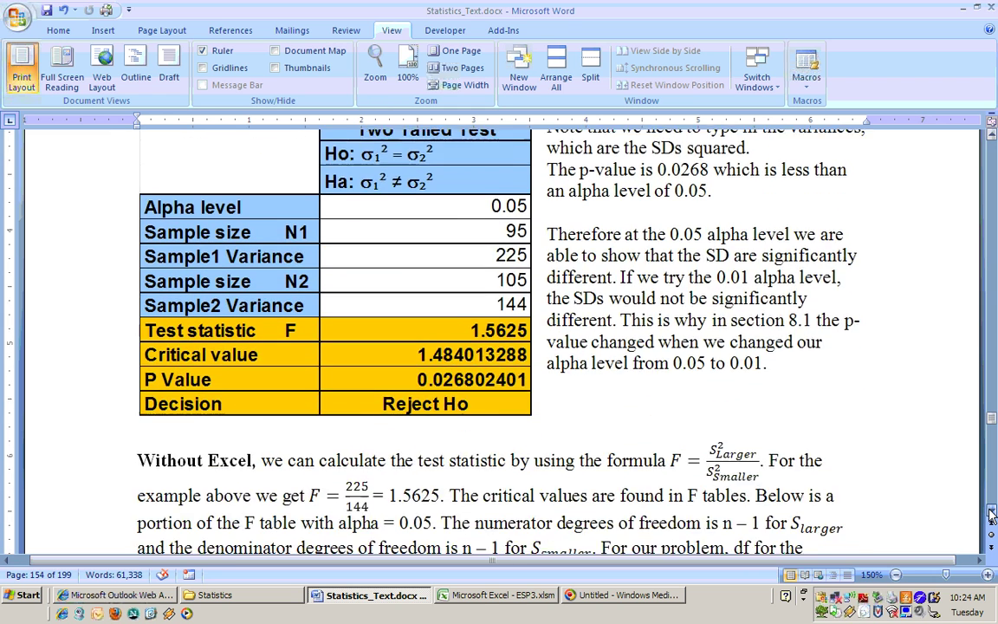
pyautogui.scroll(-4, 992, 513)
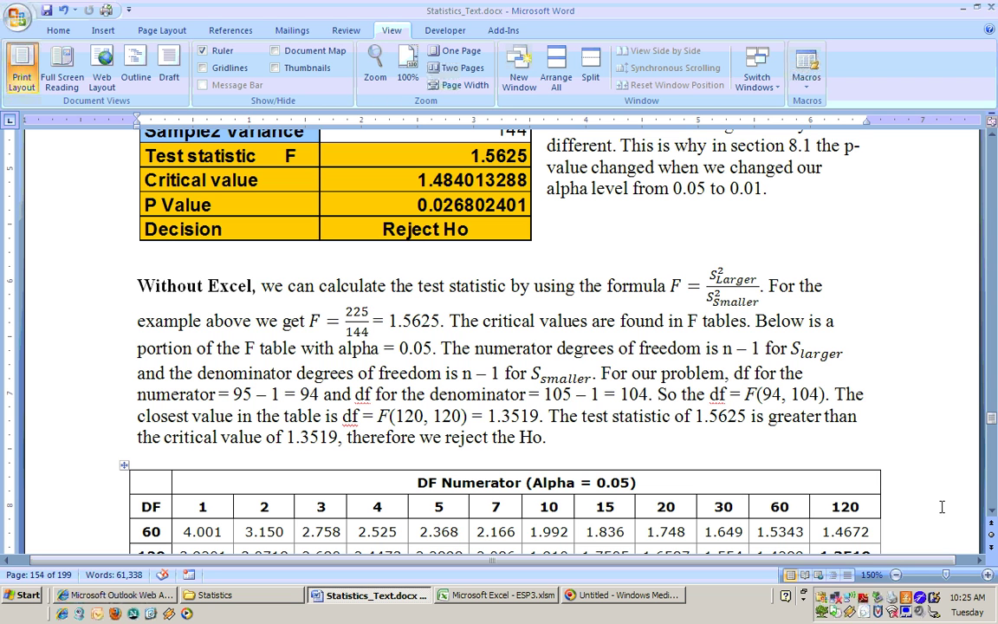
pyautogui.click(992, 518)
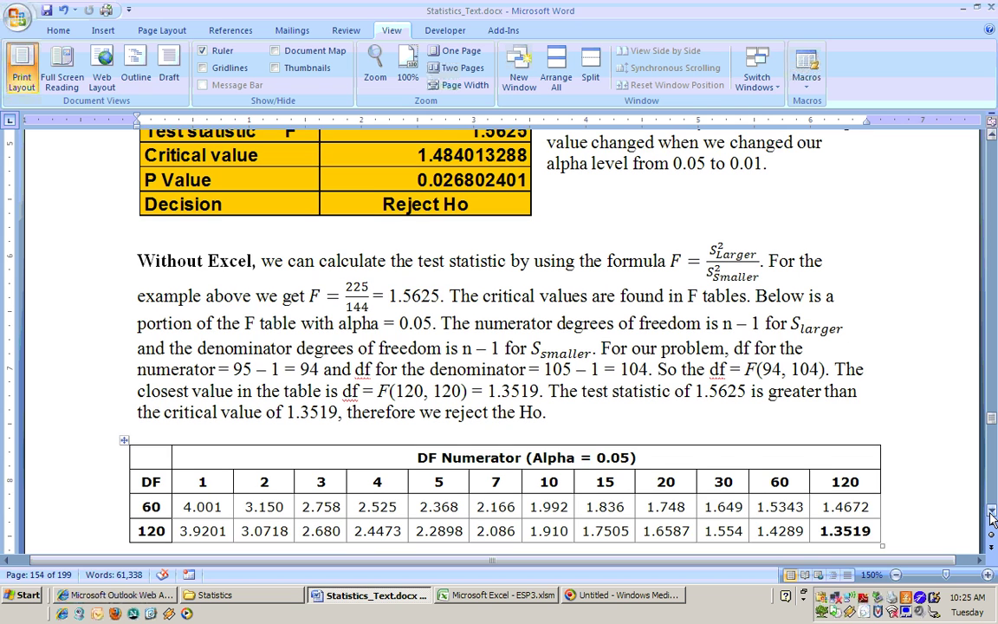
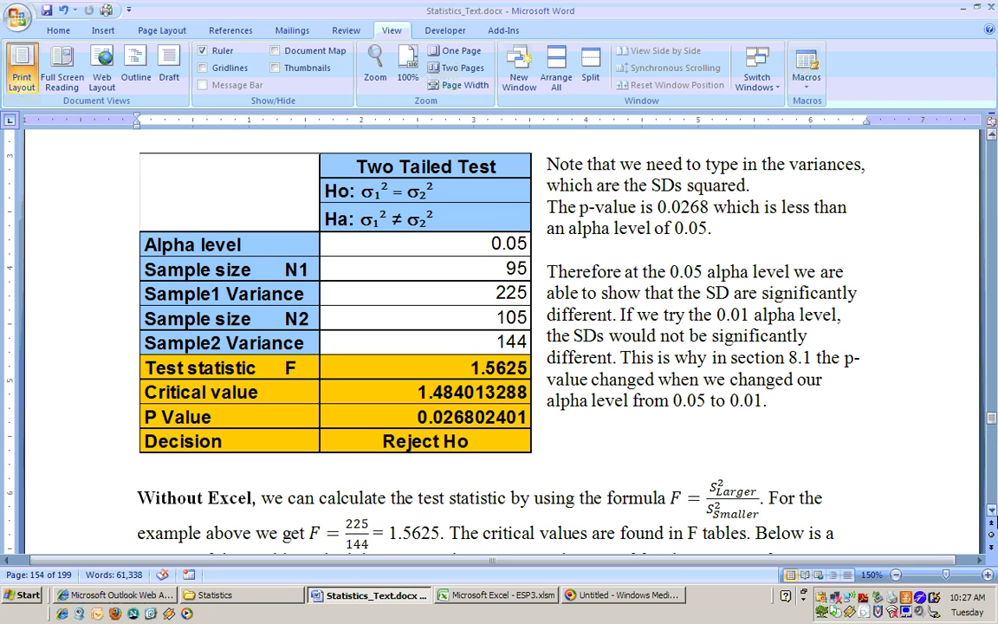
# Step: Compare the F table's critical value for Example 1 with the two-tailed results table and its interpretation
pyautogui.scroll(-3, 992, 518)
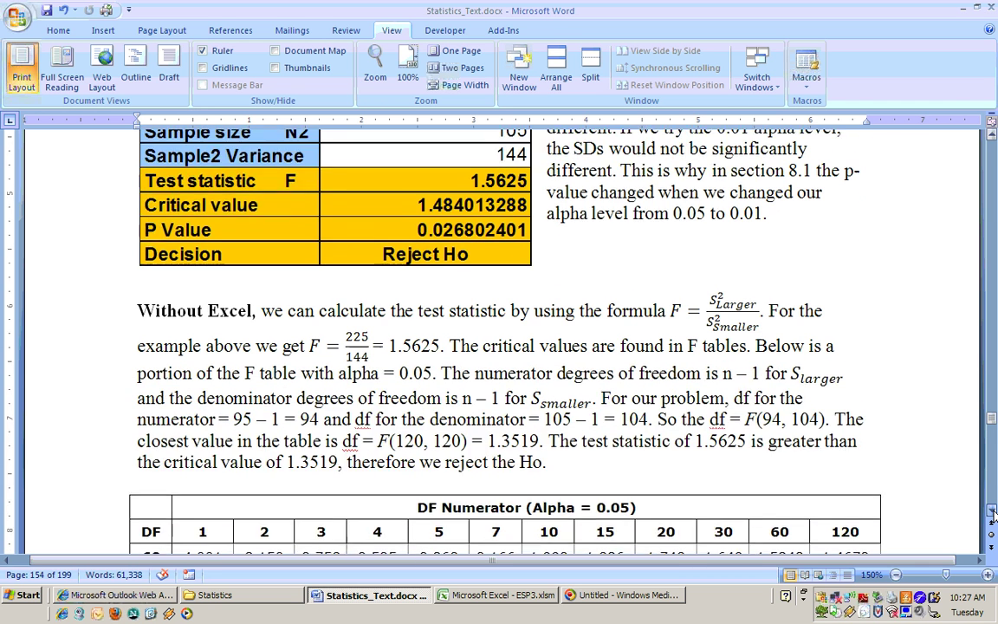
pyautogui.scroll(-2, 993, 514)
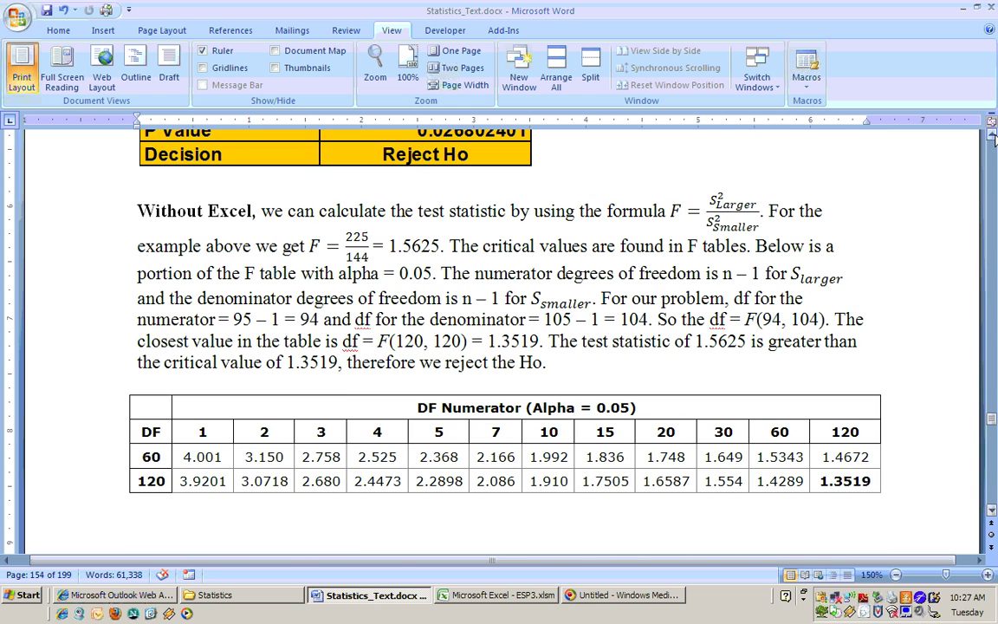
pyautogui.scroll(4, 994, 138)
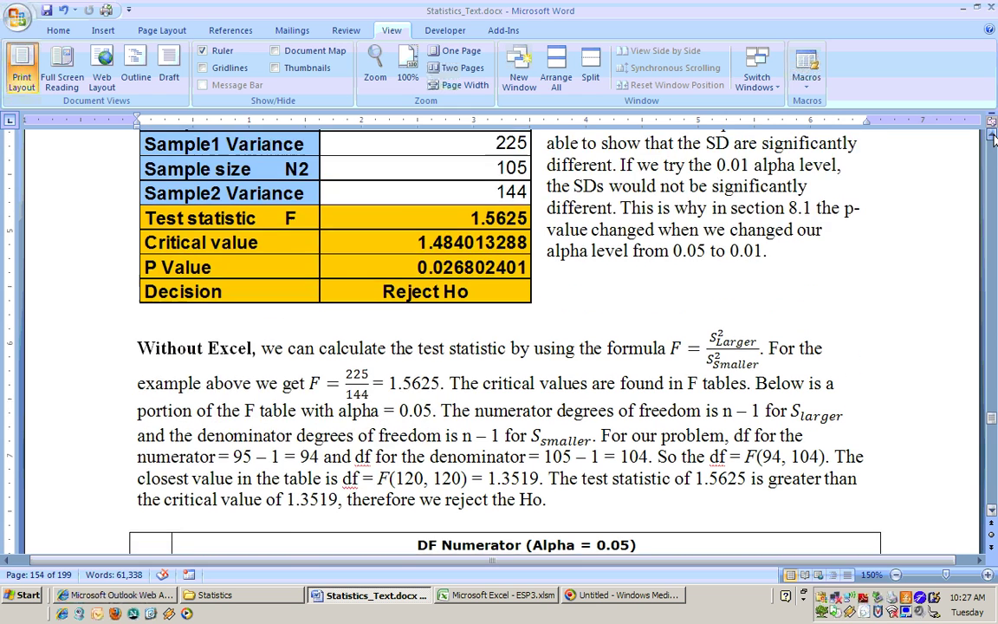
pyautogui.scroll(1, 993, 138)
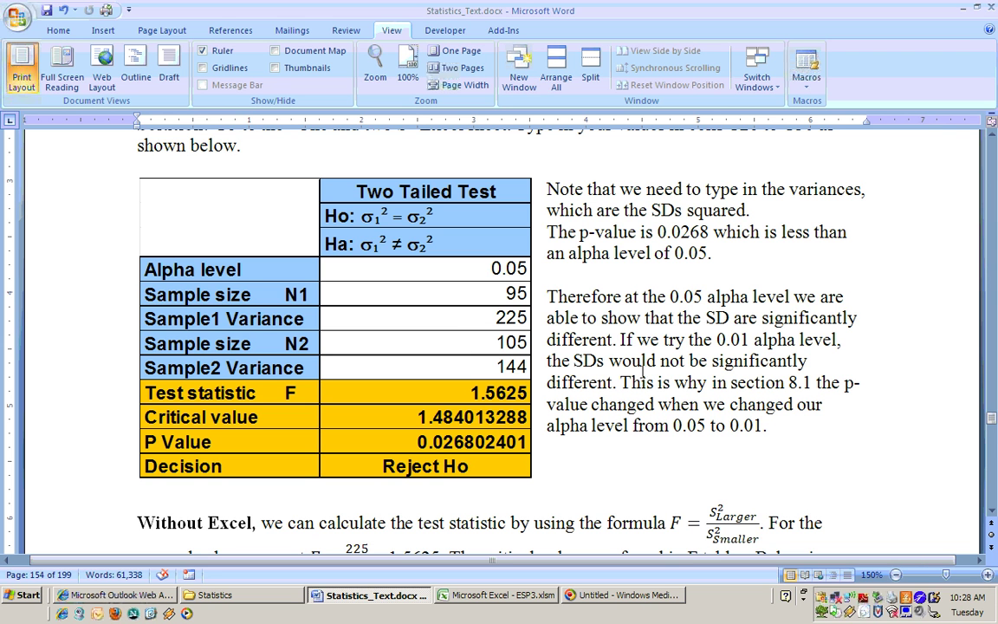
pyautogui.click(992, 135)
pyautogui.click(992, 135)
pyautogui.click(992, 136)
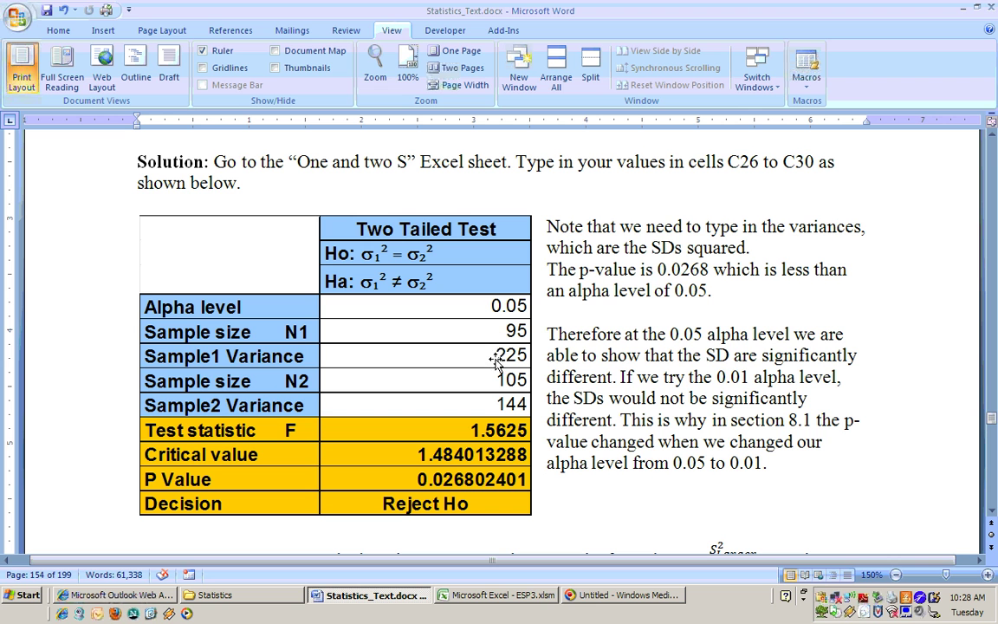
pyautogui.click(403, 459)
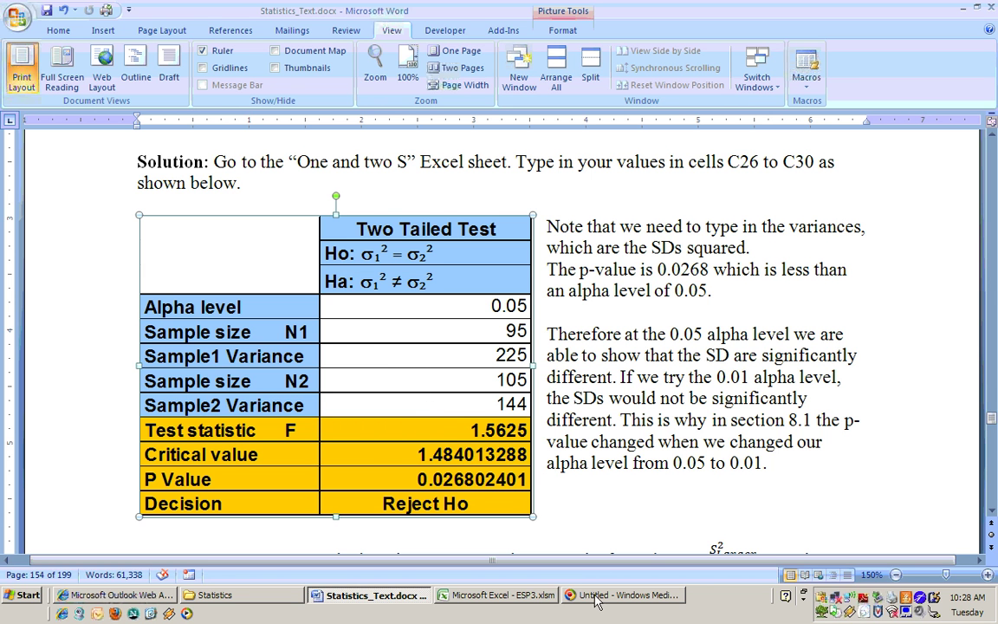
# Step: Read Example 2 in Word and check the right-tailed test's sample sizes and variances against it in Excel cells C27 to C30
pyautogui.scroll(-10, 537, 530)
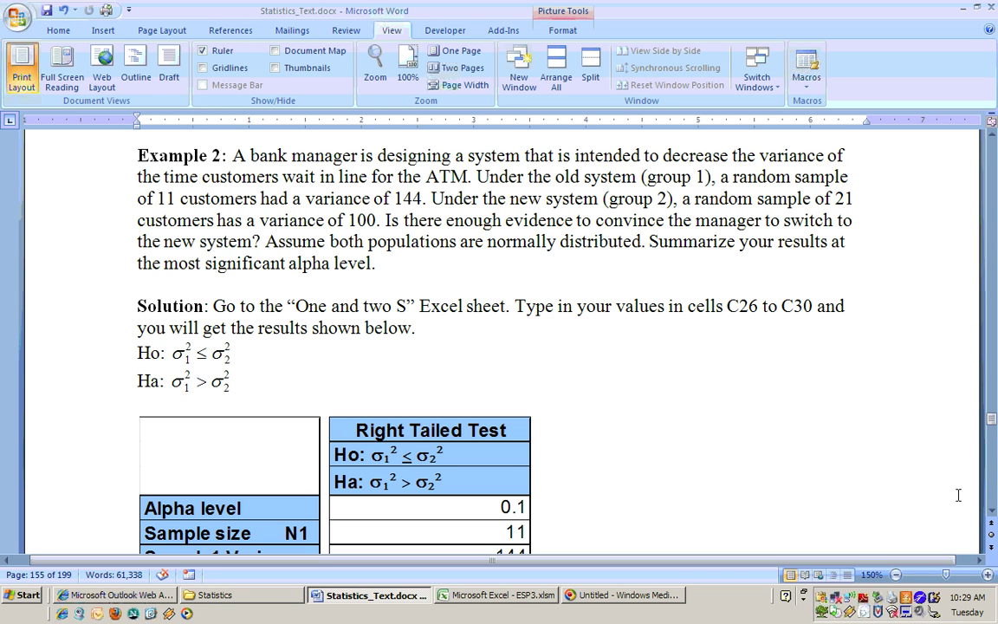
pyautogui.click(523, 598)
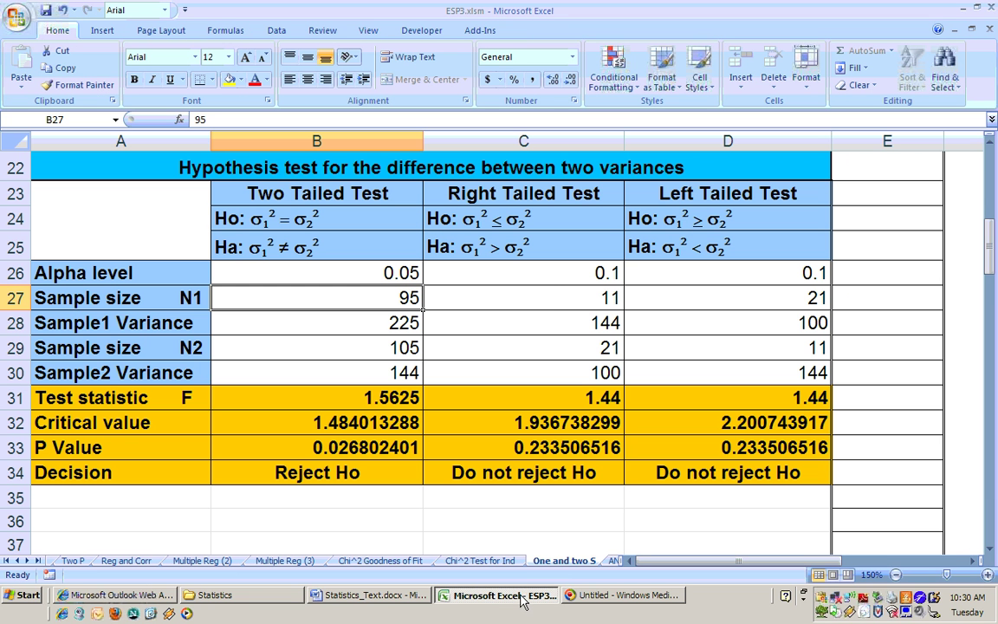
pyautogui.click(543, 297)
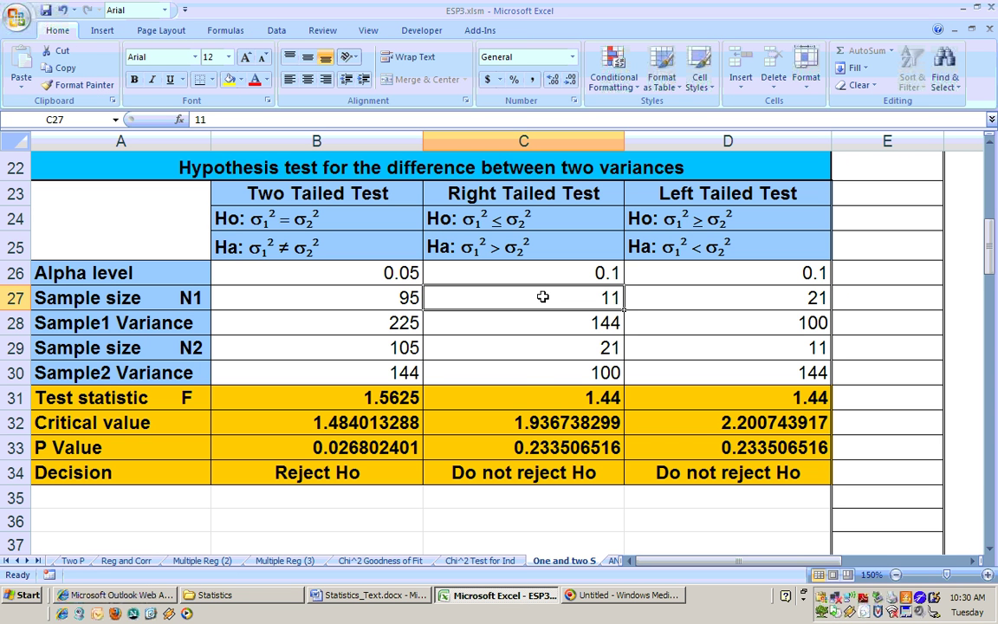
pyautogui.click(541, 323)
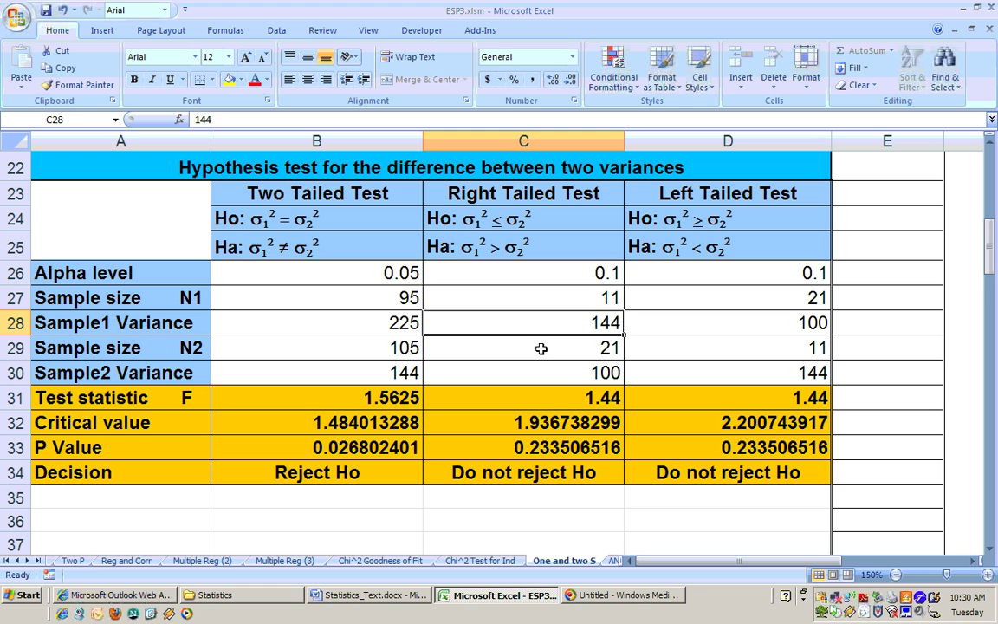
pyautogui.click(539, 348)
pyautogui.click(540, 373)
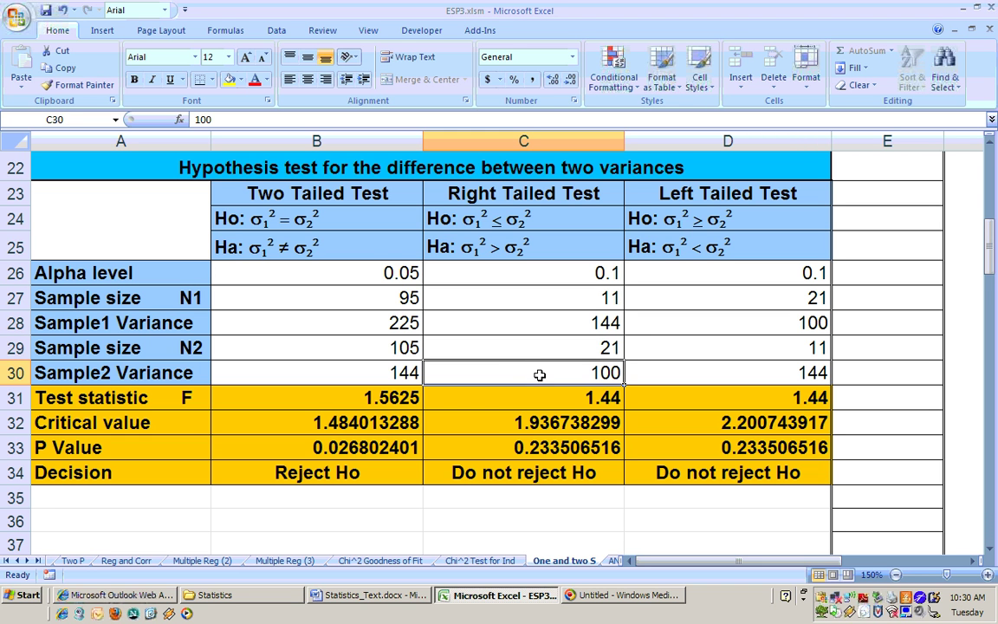
# Step: Review the right-tailed test's Sample1 Variance, P Value formula and alpha level in column C
pyautogui.click(579, 321)
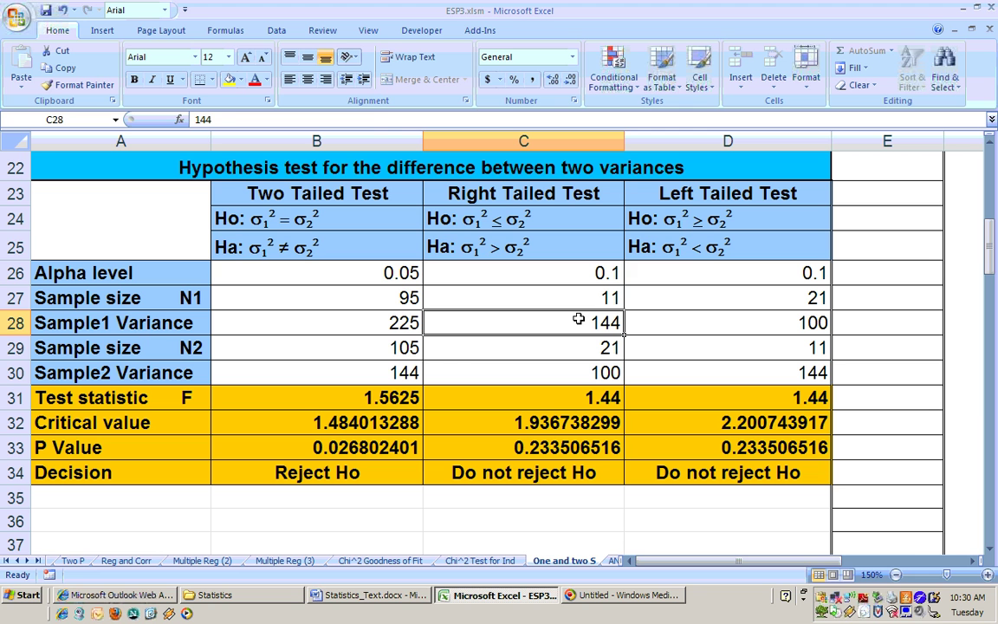
pyautogui.click(582, 449)
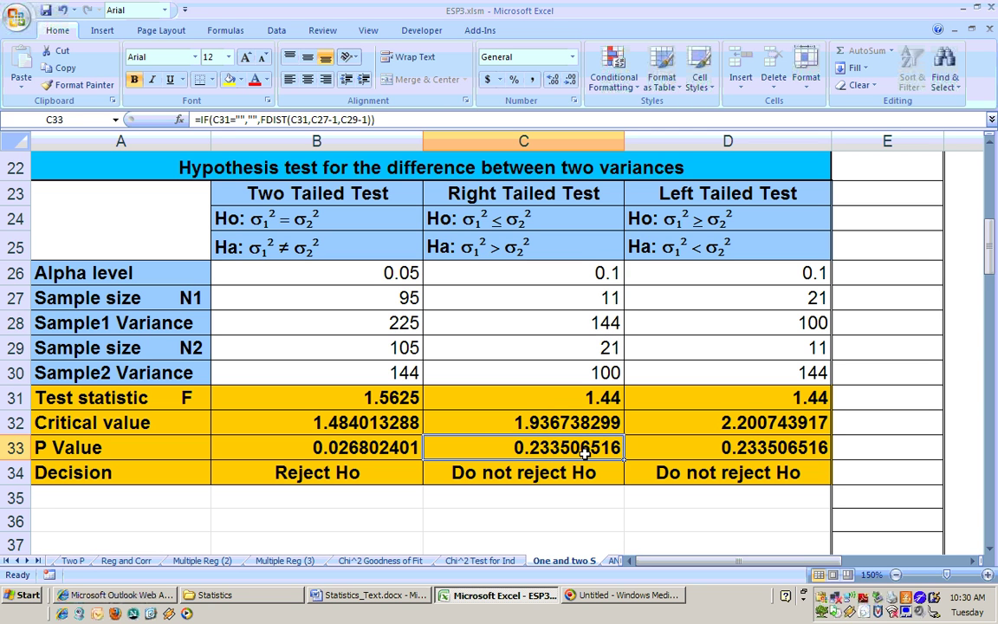
pyautogui.click(586, 273)
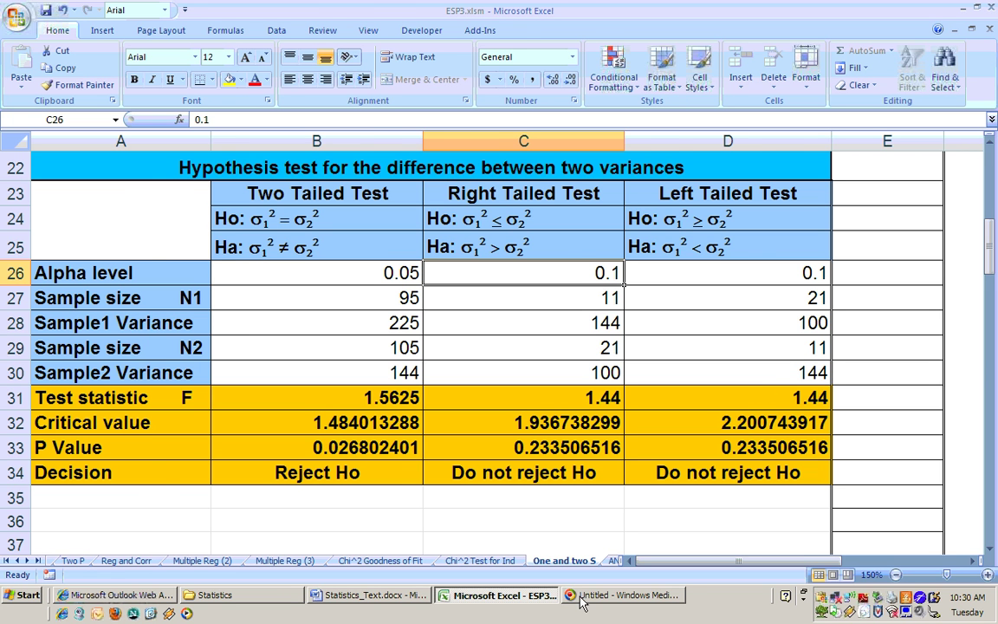
# Step: Read Example 3 on Stocks A and B in Word and check the two-tailed test's sample sizes and variance formulas in Excel
pyautogui.click(369, 596)
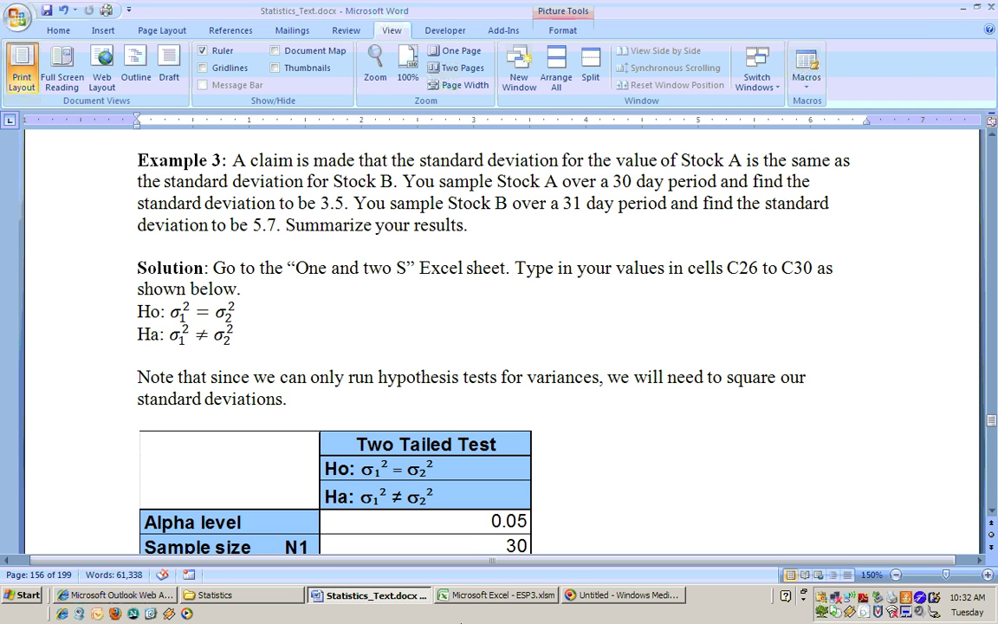
pyautogui.click(472, 595)
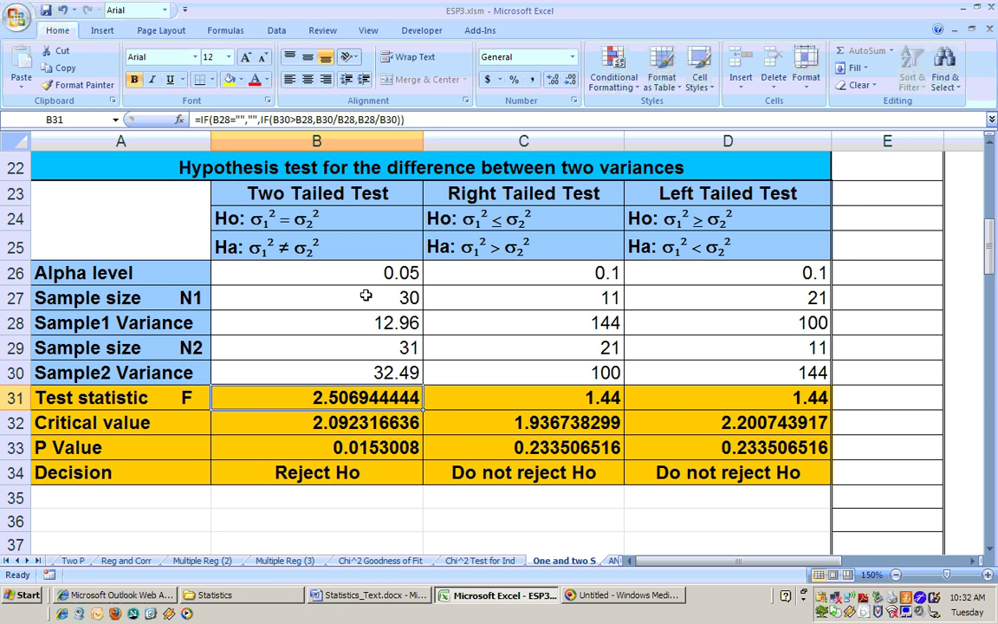
pyautogui.click(329, 268)
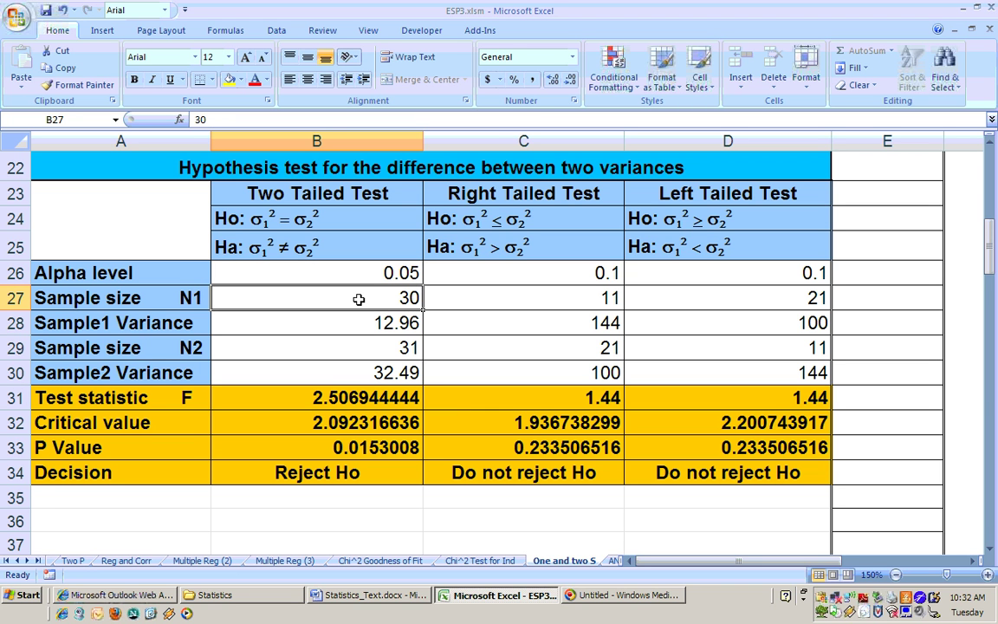
pyautogui.click(354, 324)
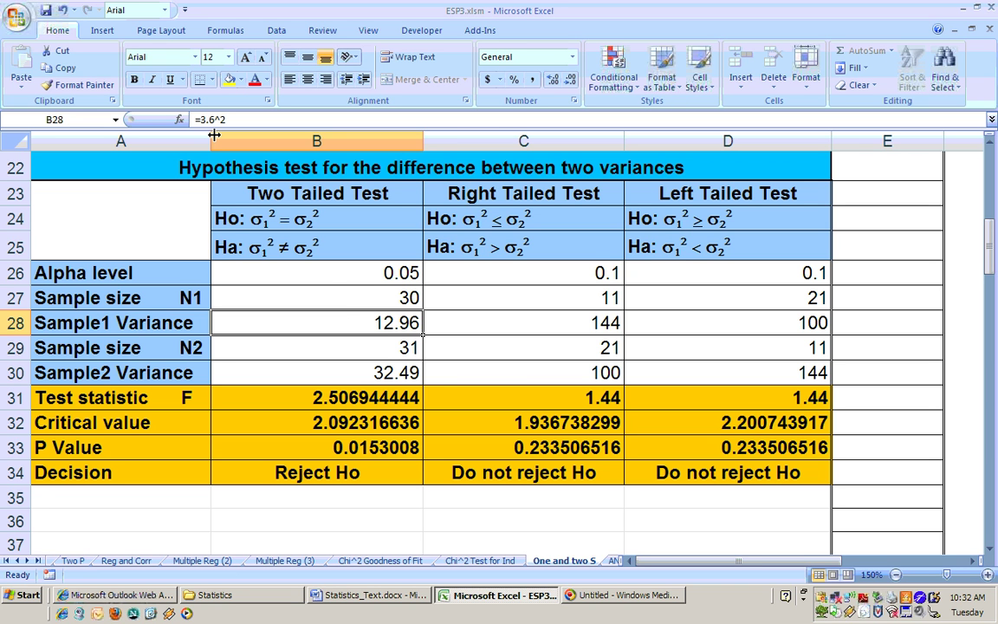
pyautogui.click(363, 348)
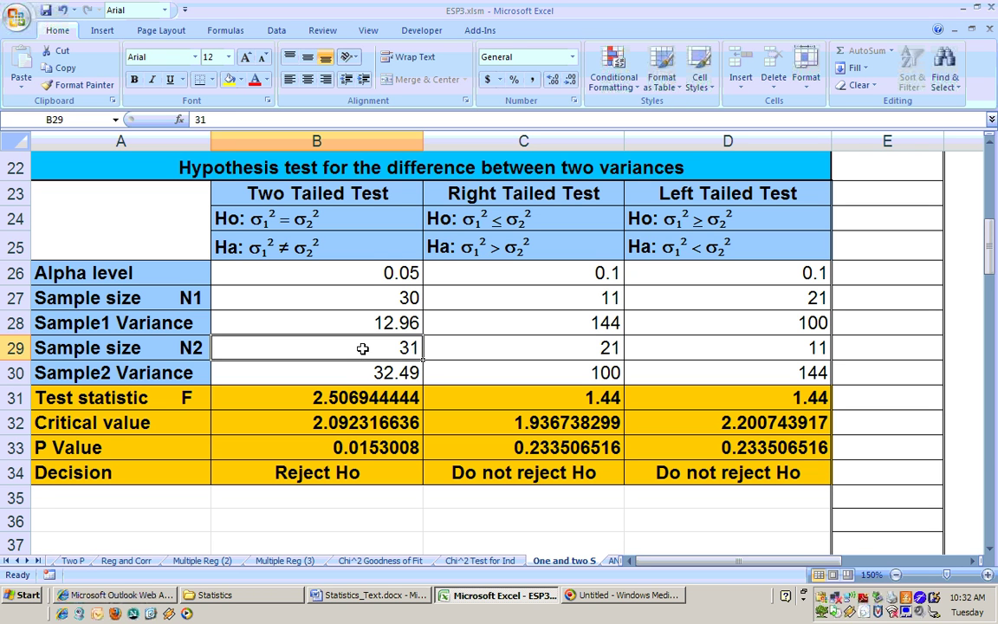
pyautogui.click(341, 377)
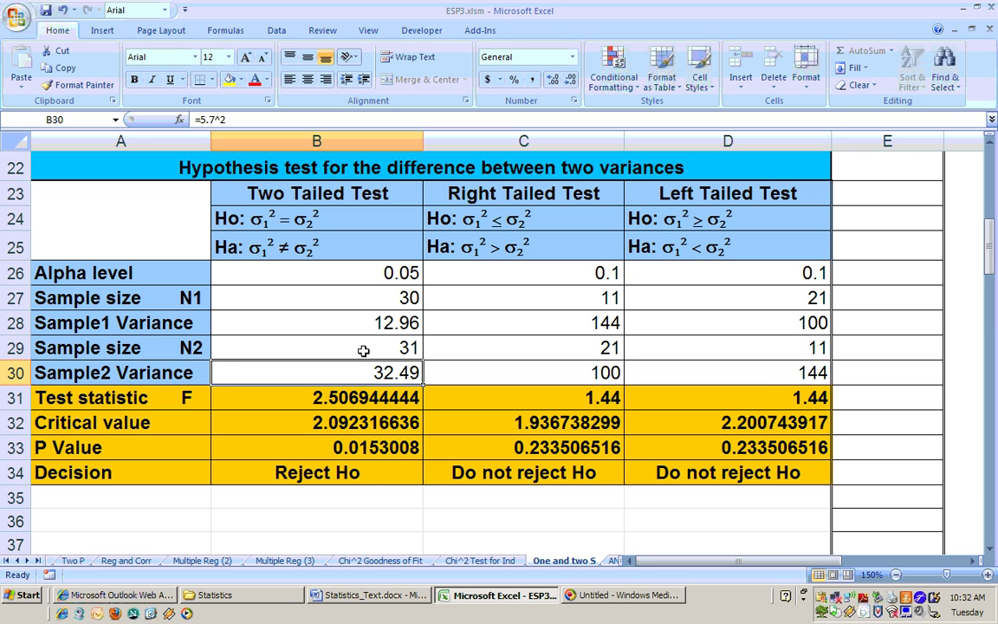
# Step: Try an alpha level of 0.01 for the two-tailed test in cell B26 and set it back to 0.05
pyautogui.click(373, 278)
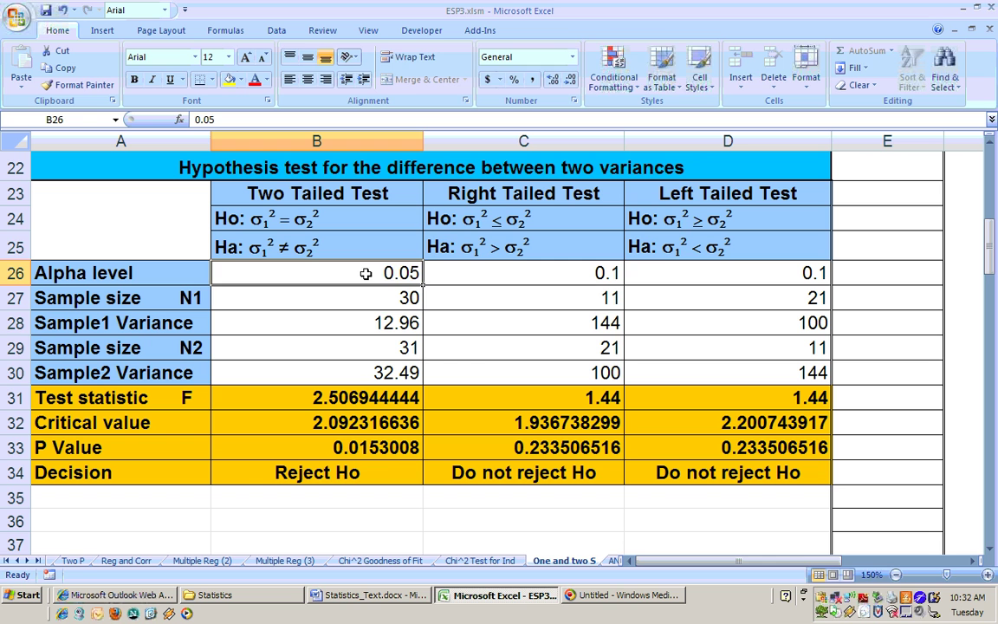
pyautogui.write('.01')
pyautogui.press('Return')
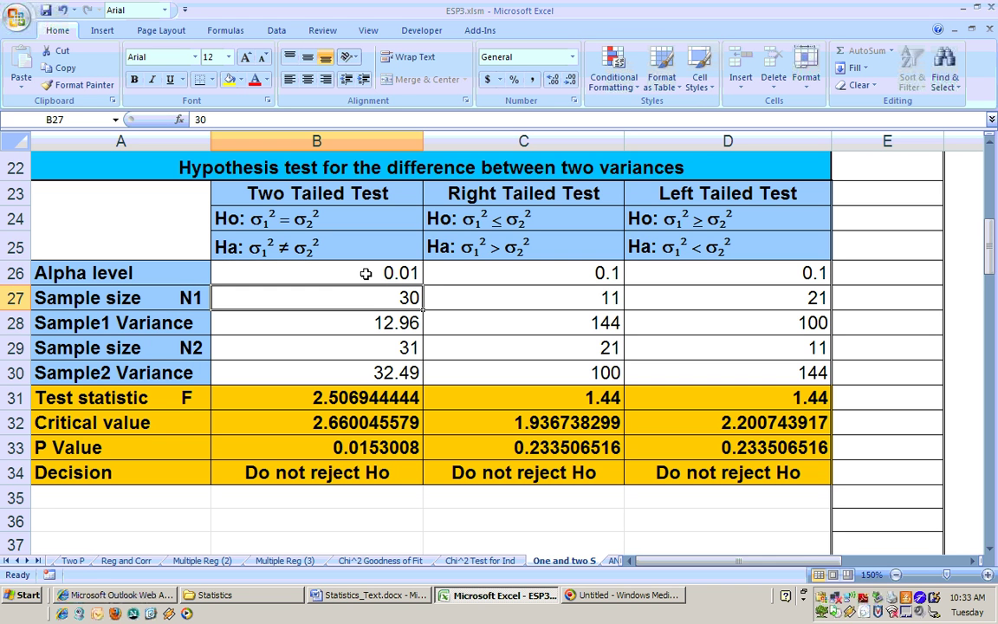
pyautogui.click(330, 274)
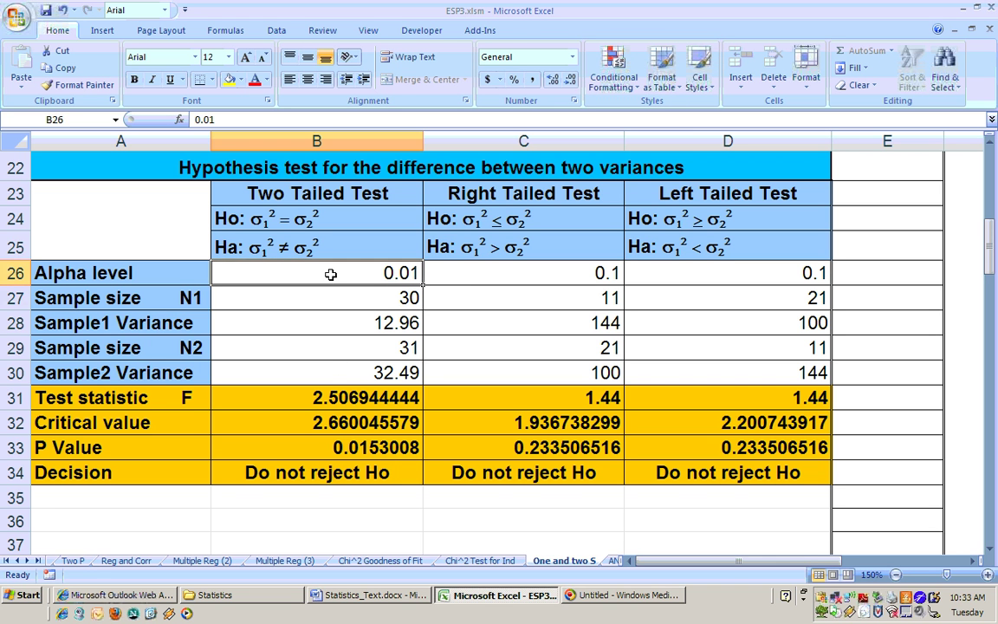
pyautogui.write('.05')
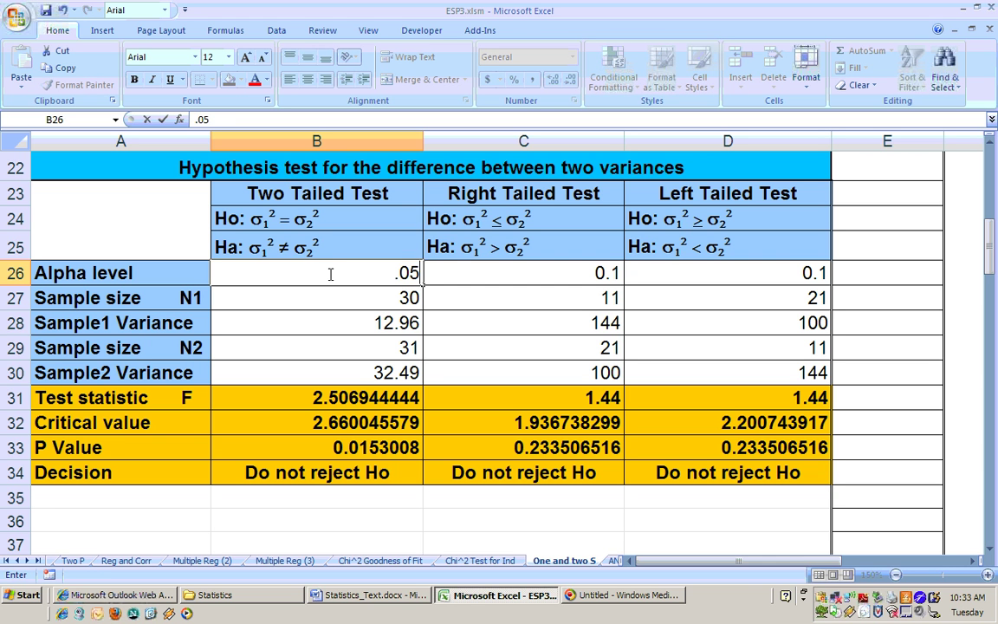
pyautogui.press('Return')
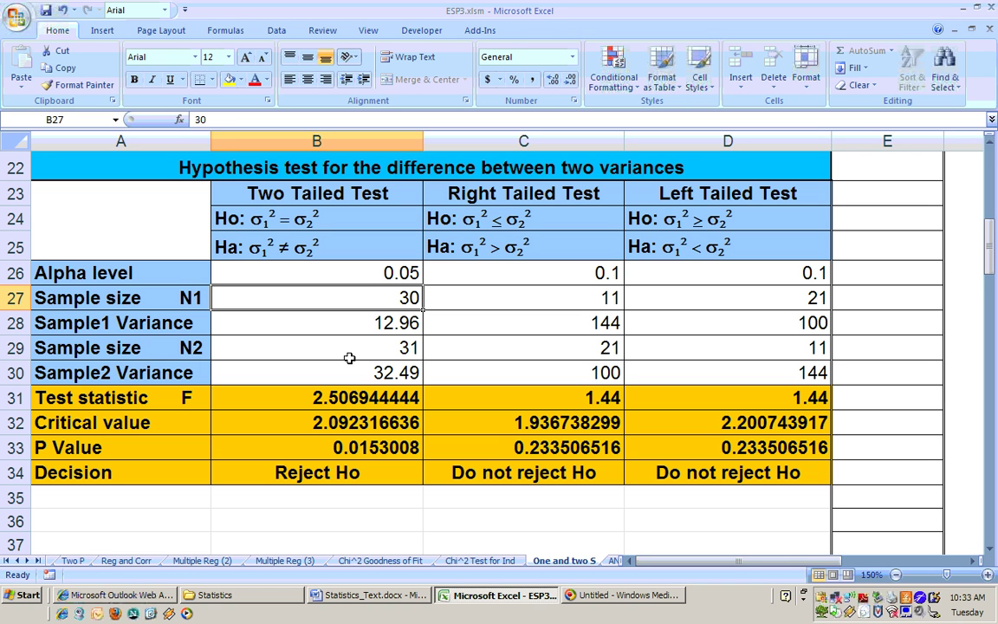
# Step: Compare the two-tailed test's Sample1 Variance and Sample2 Variance formulas in cells B28 and B30
pyautogui.click(357, 321)
pyautogui.click(350, 365)
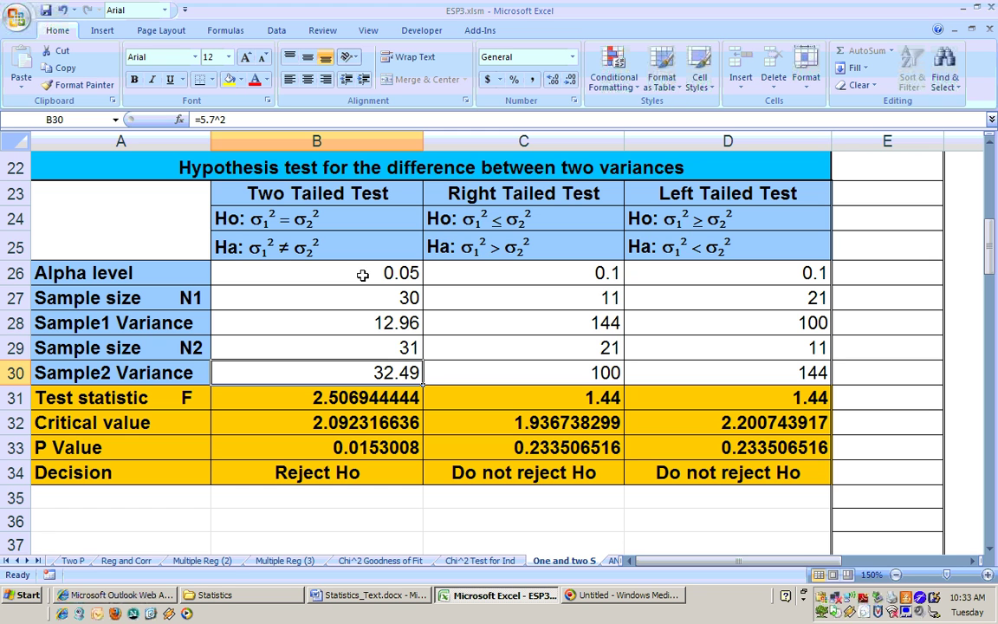
pyautogui.click(355, 322)
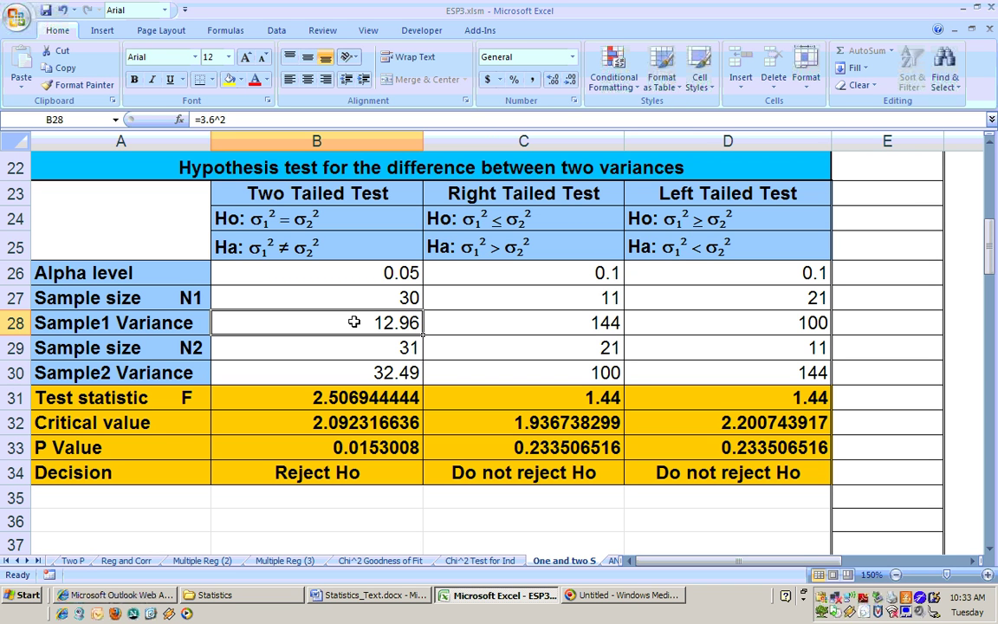
pyautogui.click(335, 373)
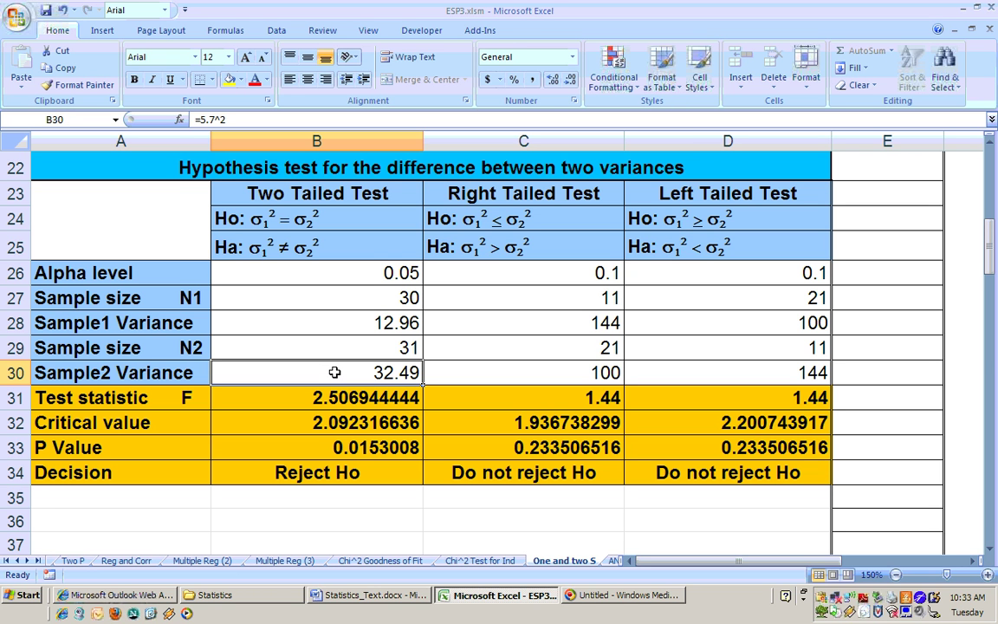
pyautogui.click(354, 319)
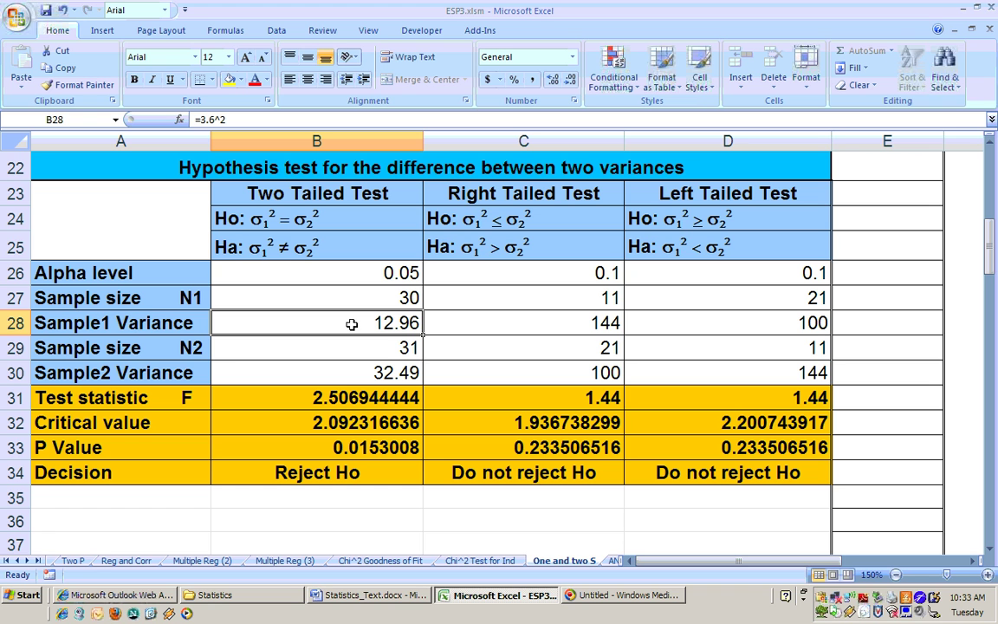